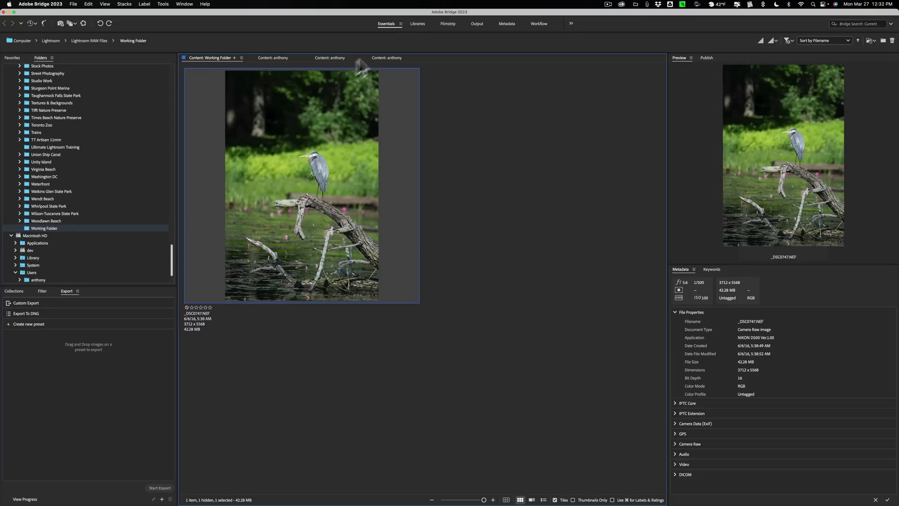
- Check the Open With applications for the heron raw file, closing the menu without choosing one
{"action": "right_click", "coordinate": [345, 99]}
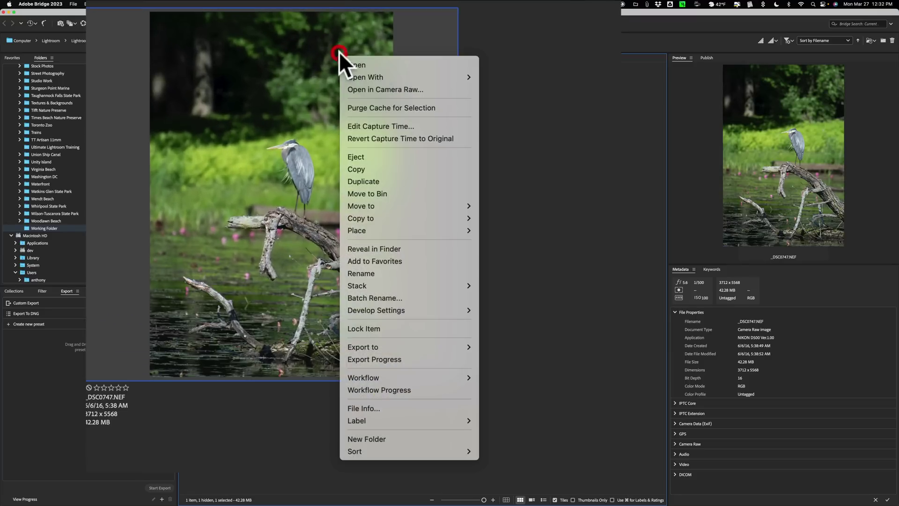
{"action": "mouse_move", "coordinate": [349, 72]}
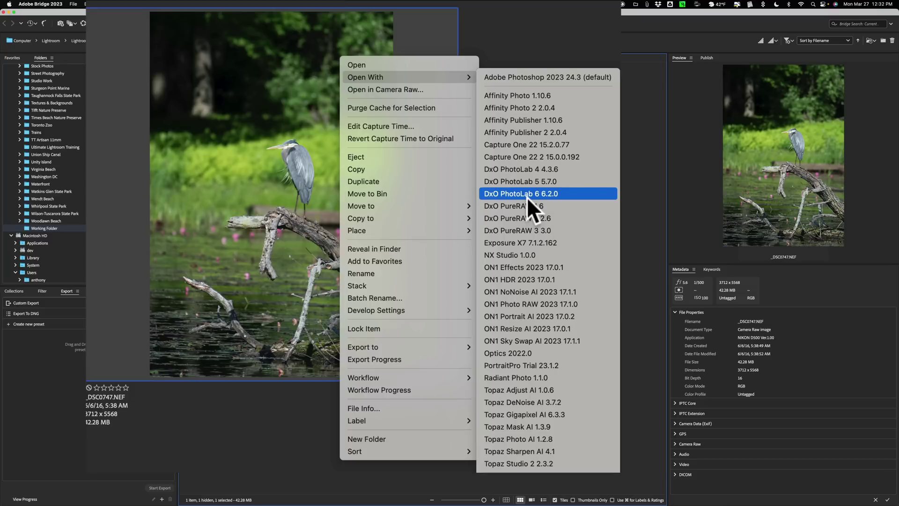
{"action": "left_click", "coordinate": [268, 159]}
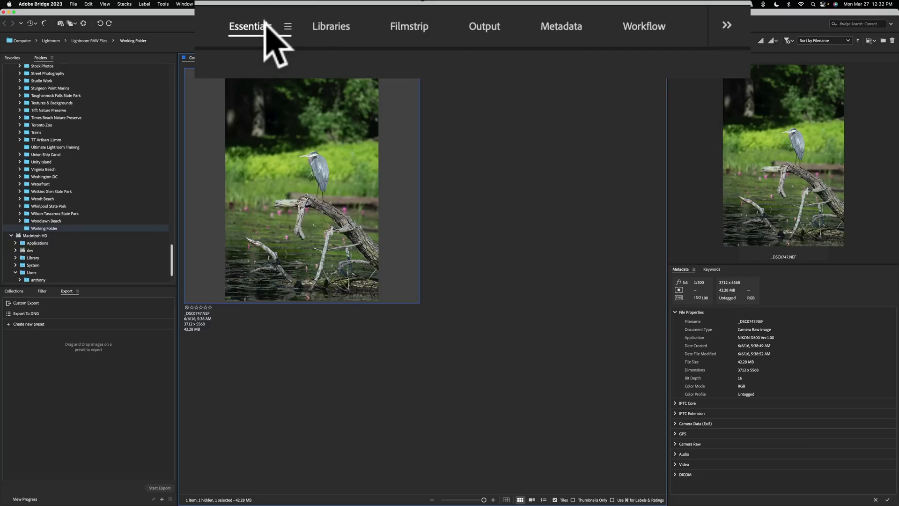
- Switch Bridge to the Filmstrip workspace so the heron photo fills the large preview
{"action": "left_click", "coordinate": [397, 26]}
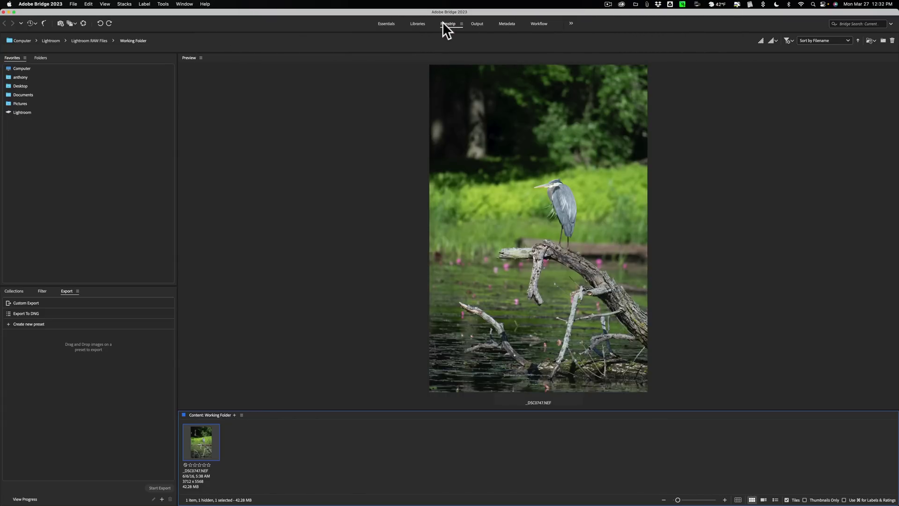
{"action": "right_click", "coordinate": [531, 119]}
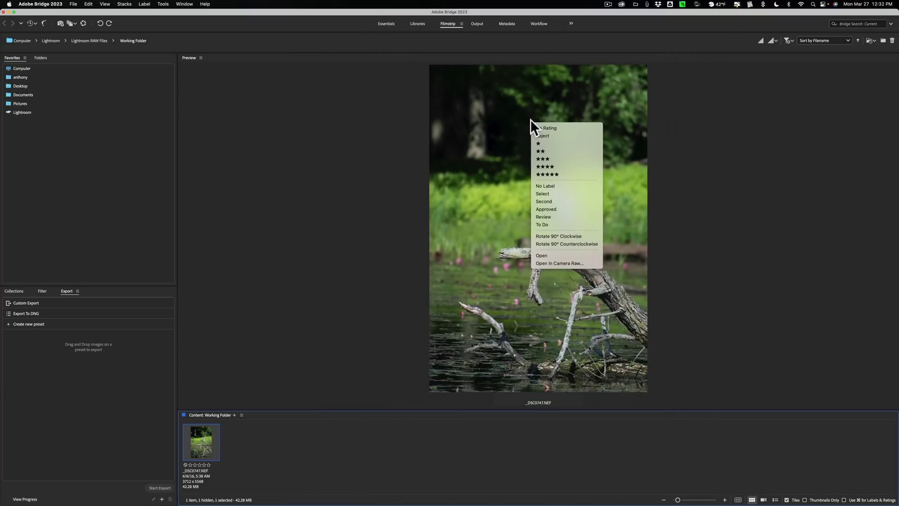
{"action": "left_click", "coordinate": [505, 142]}
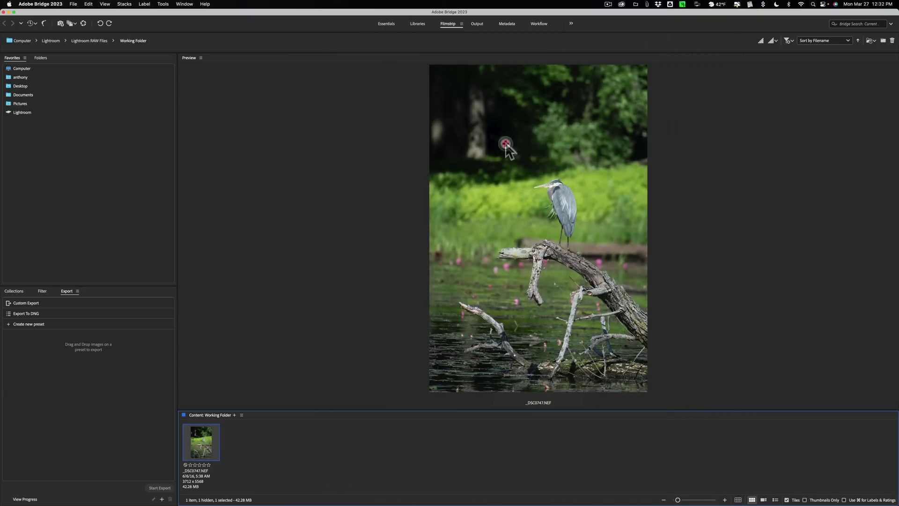
- With the heron thumbnail selected, go to File > Open With to reach Topaz DeNoise AI
{"action": "right_click", "coordinate": [201, 439]}
{"action": "mouse_move", "coordinate": [256, 261]}
{"action": "left_click", "coordinate": [431, 232]}
{"action": "left_click", "coordinate": [73, 4]}
{"action": "mouse_move", "coordinate": [44, 61]}
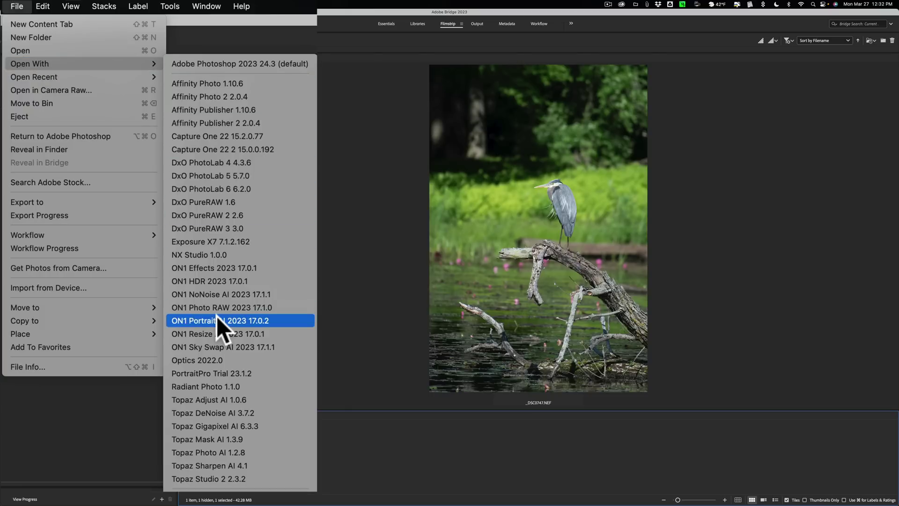
- Open the heron in Topaz DeNoise AI and compare the four noise models on its head
{"action": "left_click", "coordinate": [269, 412]}
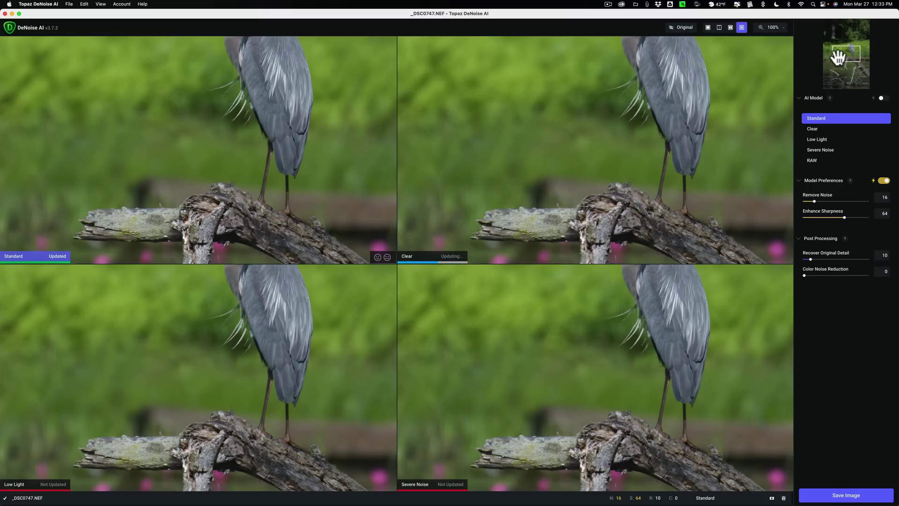
{"action": "left_click_drag", "start_coordinate": [847, 54], "coordinate": [843, 49]}
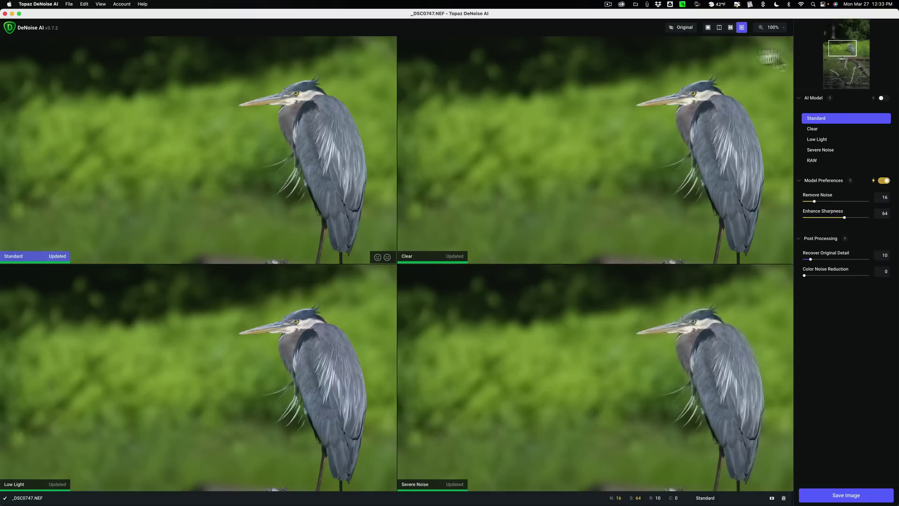
{"action": "left_click", "coordinate": [297, 109]}
- Save _DSC0747-DeNoiseAI-standard as DNG in the source directory, with Preserve Input Settings off
{"action": "left_click", "coordinate": [853, 499]}
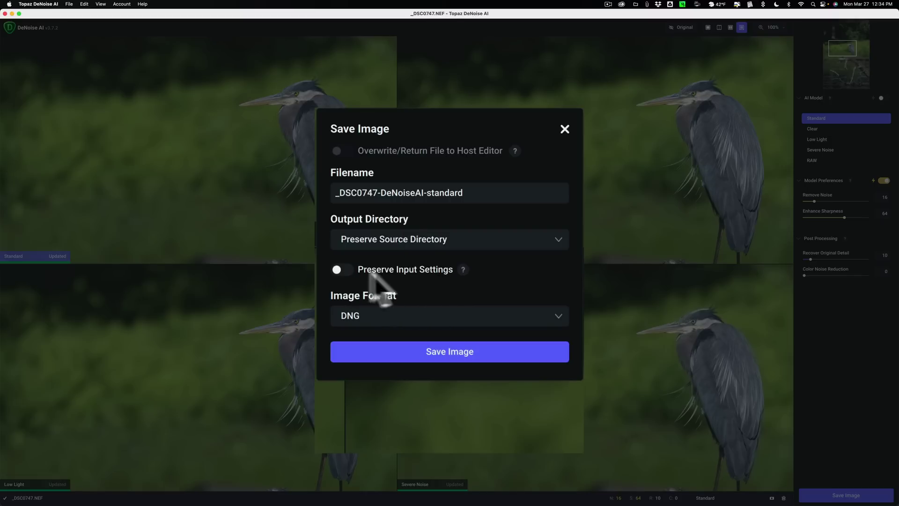
{"action": "left_click", "coordinate": [352, 274]}
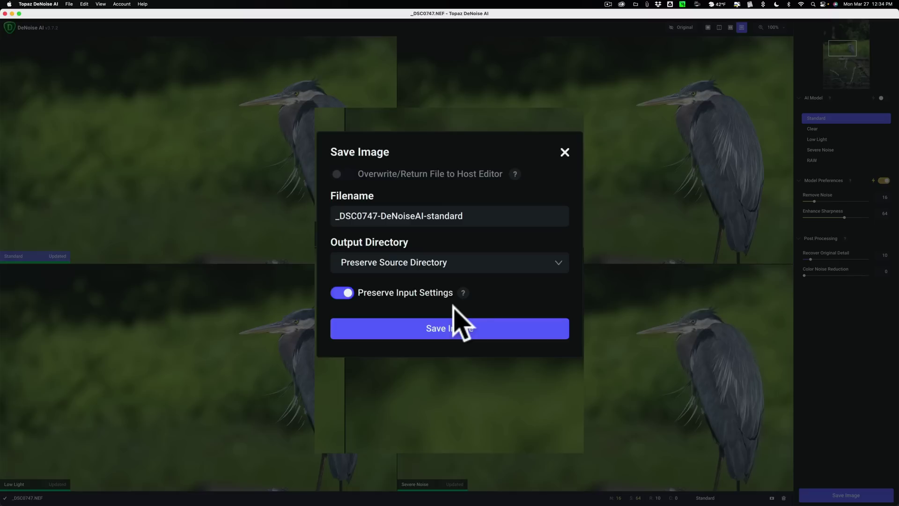
{"action": "left_click", "coordinate": [342, 293]}
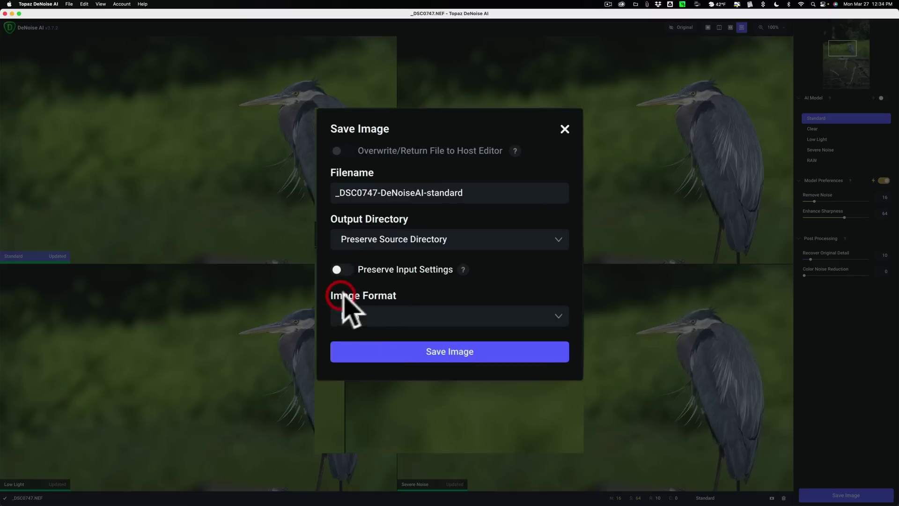
{"action": "left_click", "coordinate": [348, 270]}
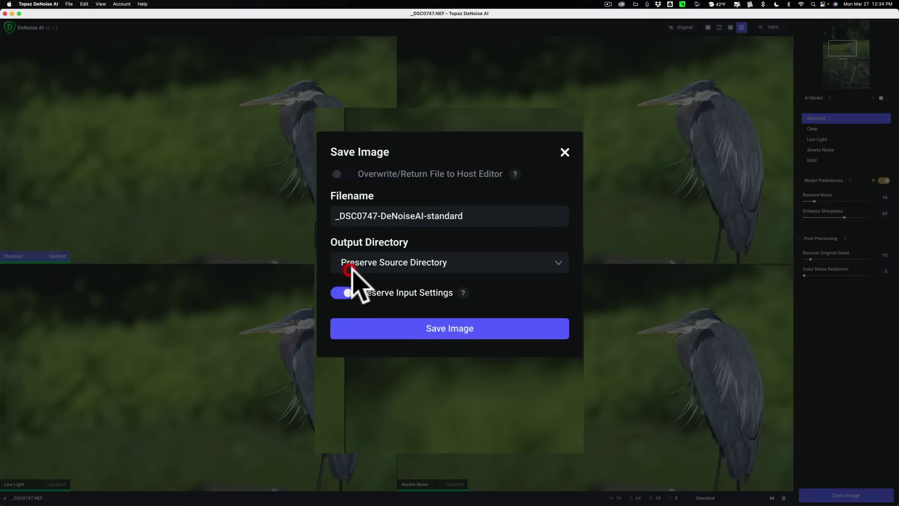
{"action": "left_click", "coordinate": [338, 292]}
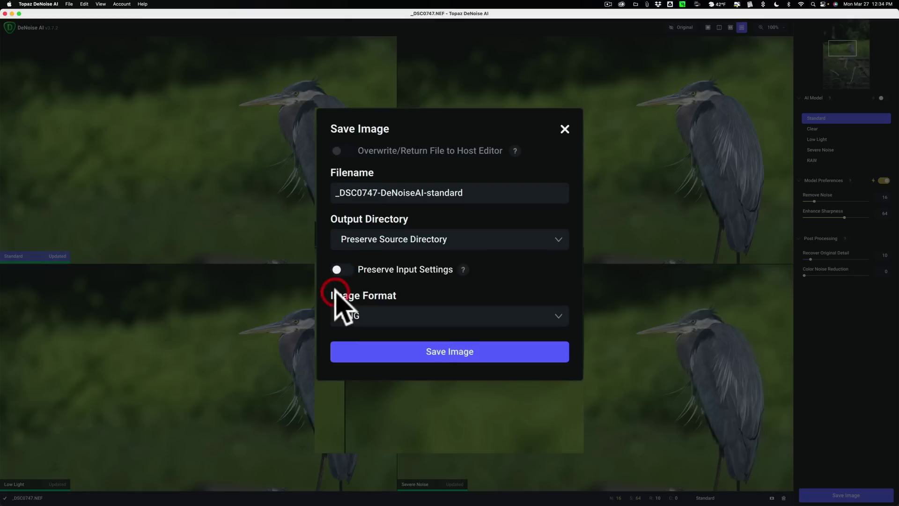
{"action": "left_click", "coordinate": [560, 316]}
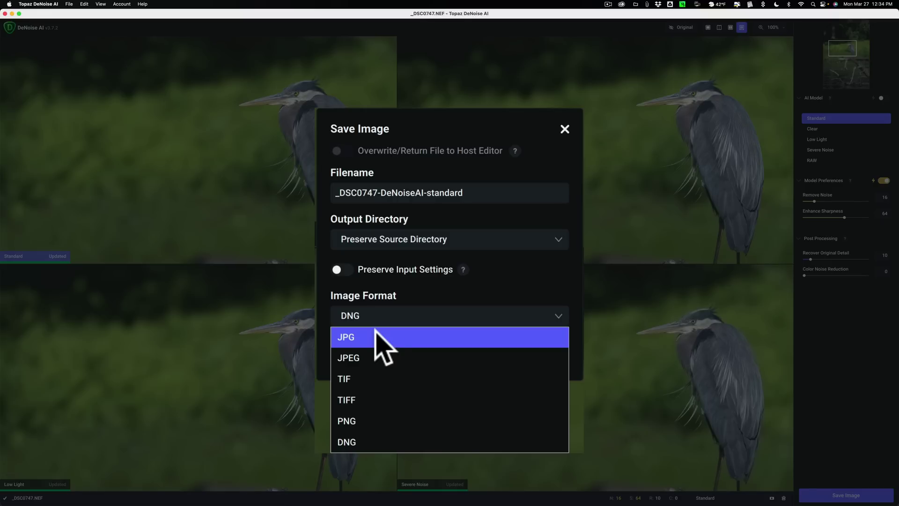
{"action": "left_click", "coordinate": [401, 317]}
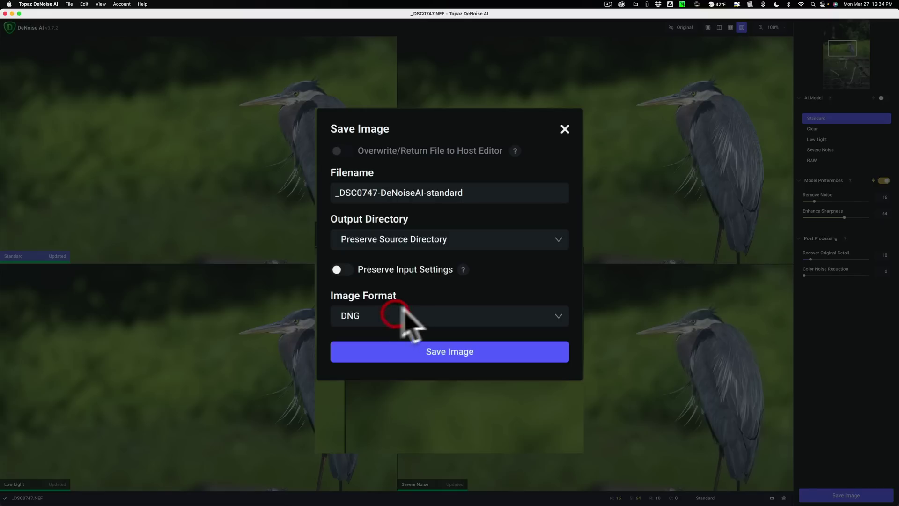
{"action": "left_click", "coordinate": [341, 270]}
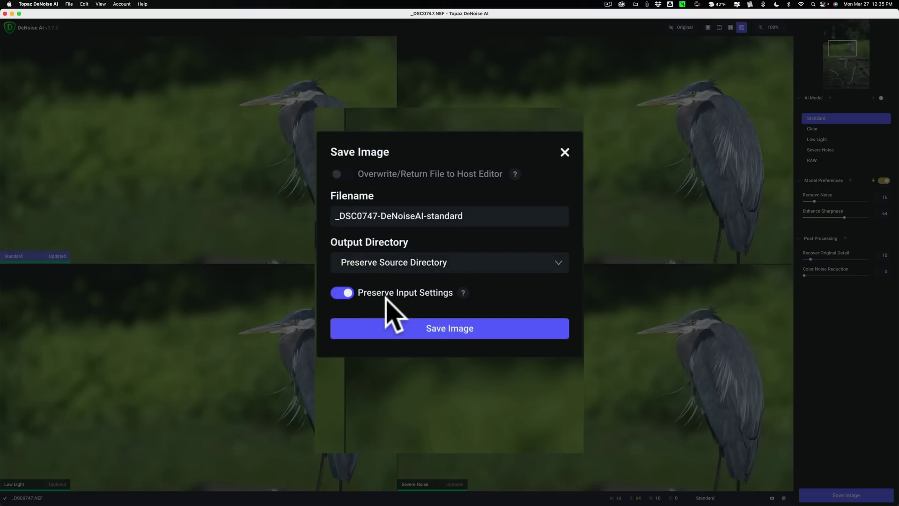
{"action": "left_click", "coordinate": [343, 293]}
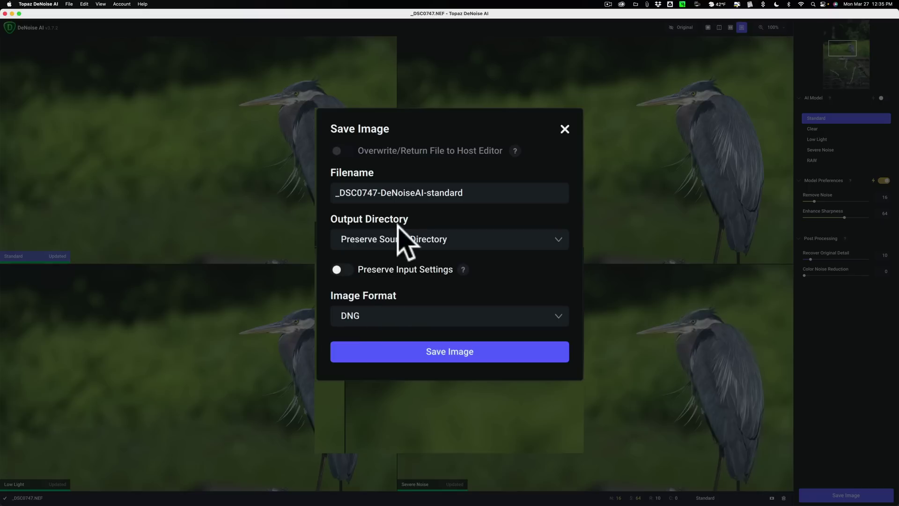
{"action": "left_click", "coordinate": [440, 353]}
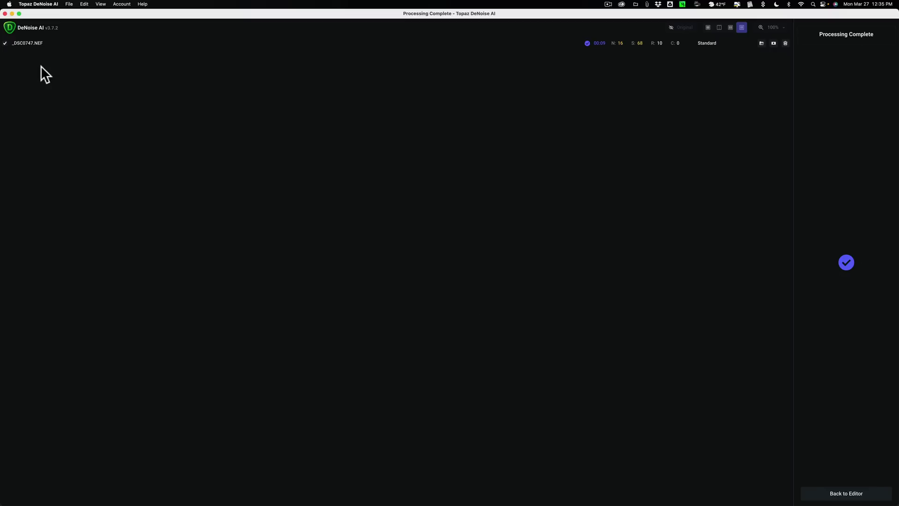
- Quit Topaz DeNoise AI after processing completes
{"action": "left_click", "coordinate": [31, 3]}
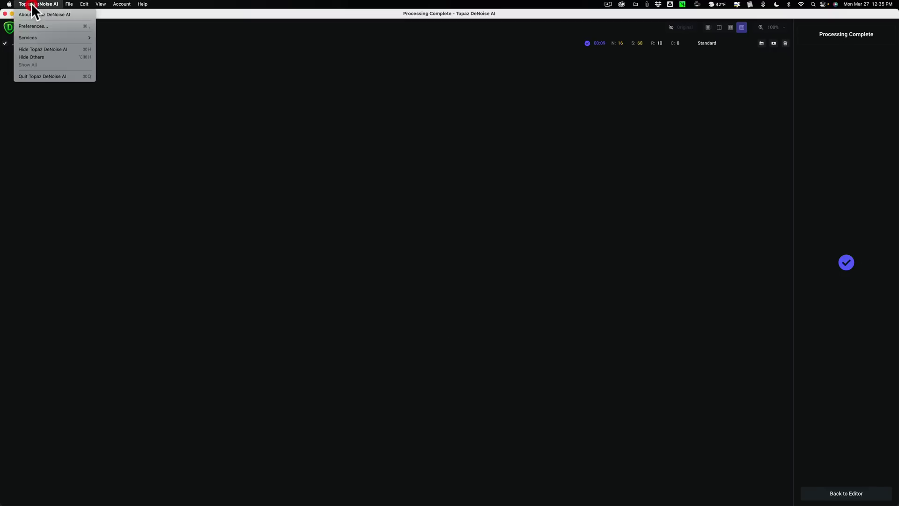
{"action": "left_click", "coordinate": [40, 76]}
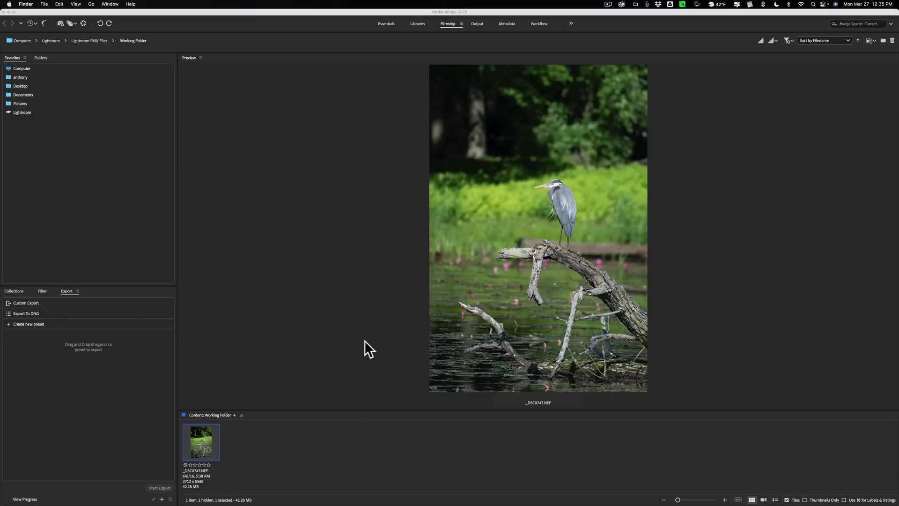
- Compare the denoised DNG against the original NEF in the loupe, then close it with the DNG selected
{"action": "left_click", "coordinate": [207, 432]}
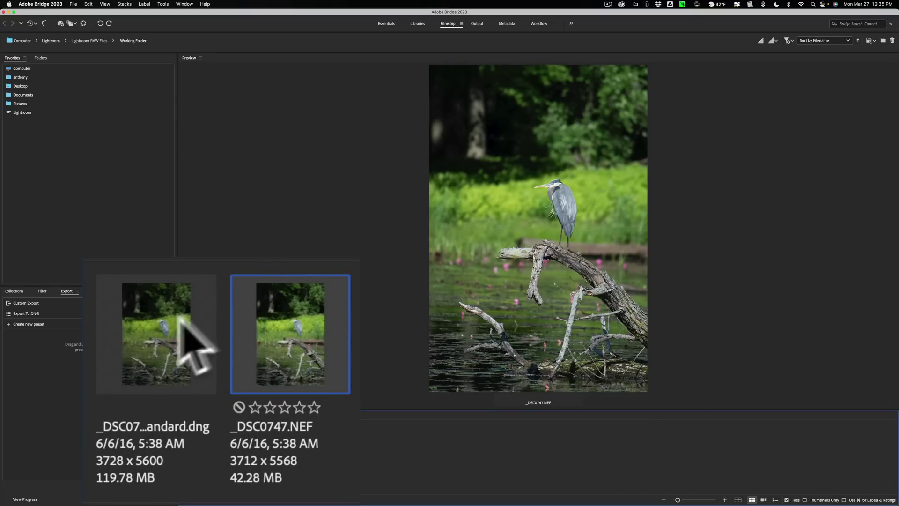
{"action": "left_click", "coordinate": [174, 315]}
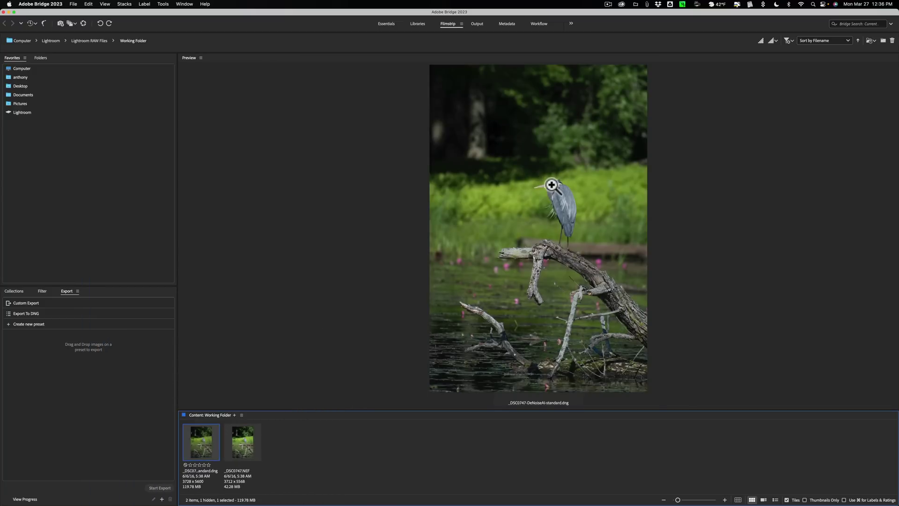
{"action": "left_click", "coordinate": [552, 184]}
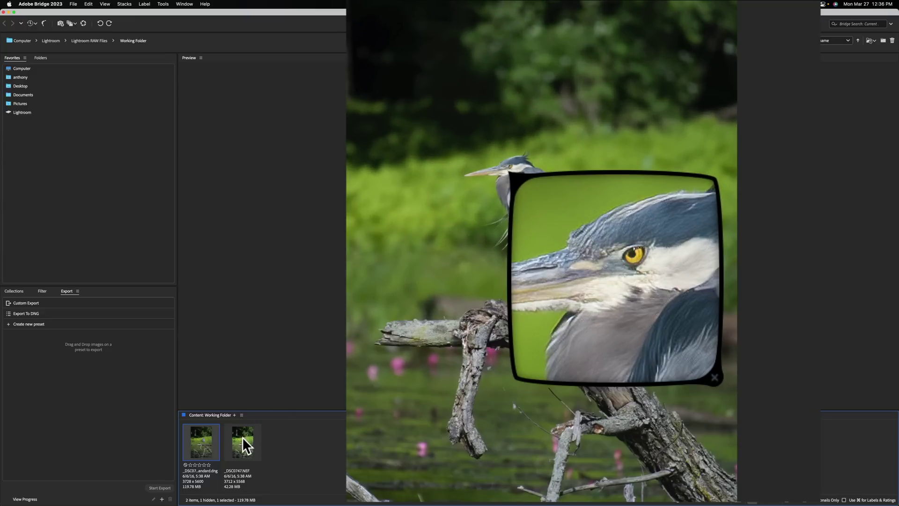
{"action": "left_click", "coordinate": [243, 442]}
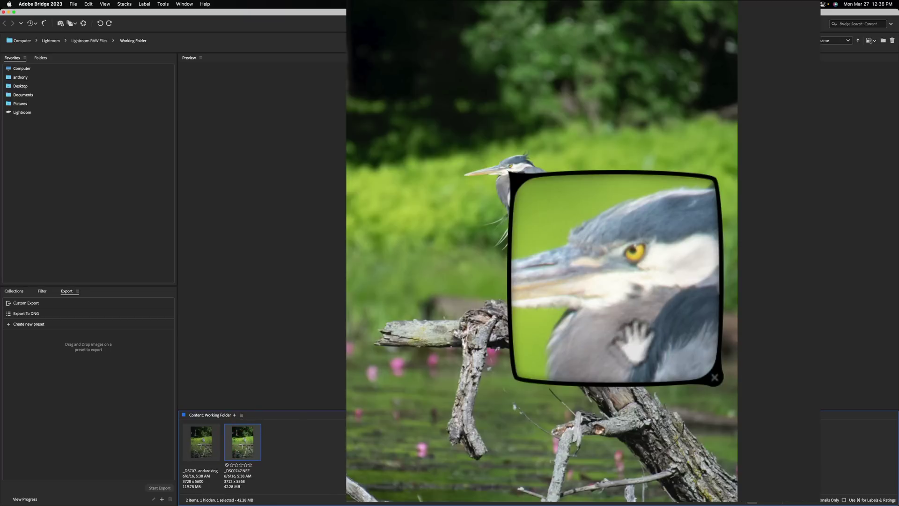
{"action": "left_click", "coordinate": [201, 441]}
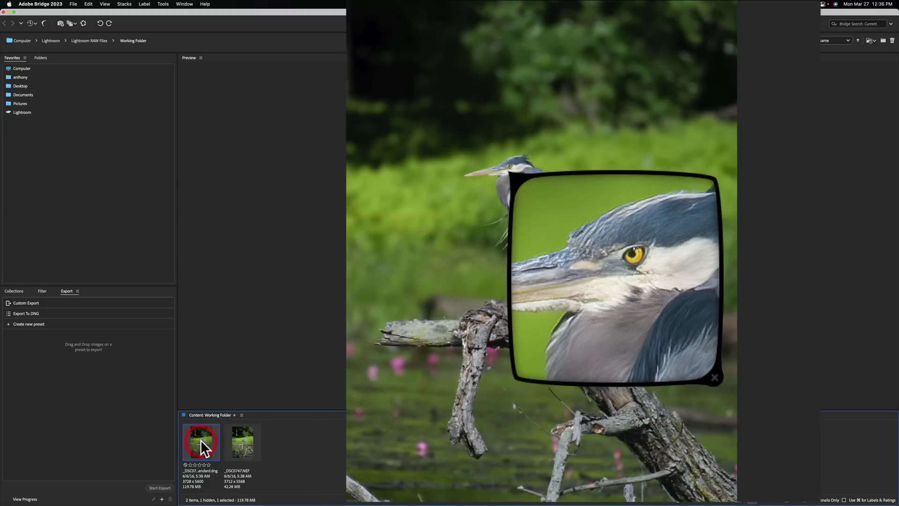
{"action": "left_click", "coordinate": [241, 435]}
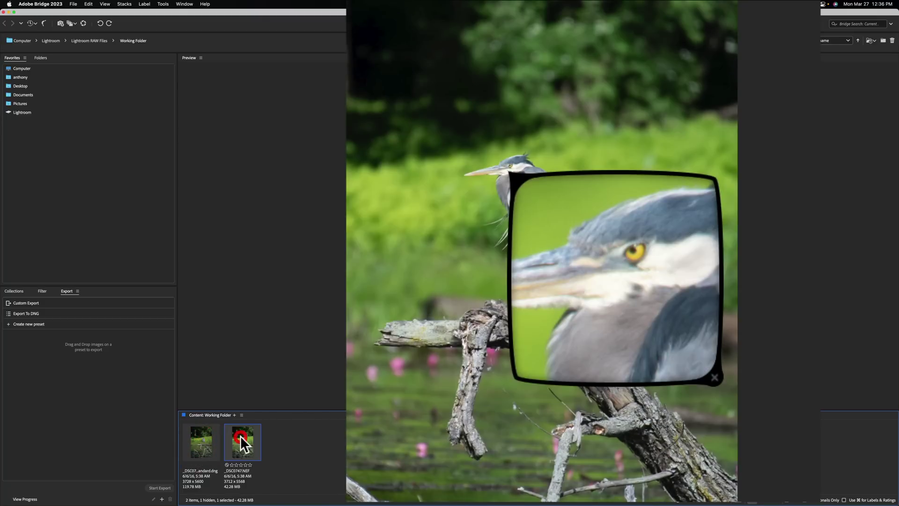
{"action": "left_click", "coordinate": [201, 440]}
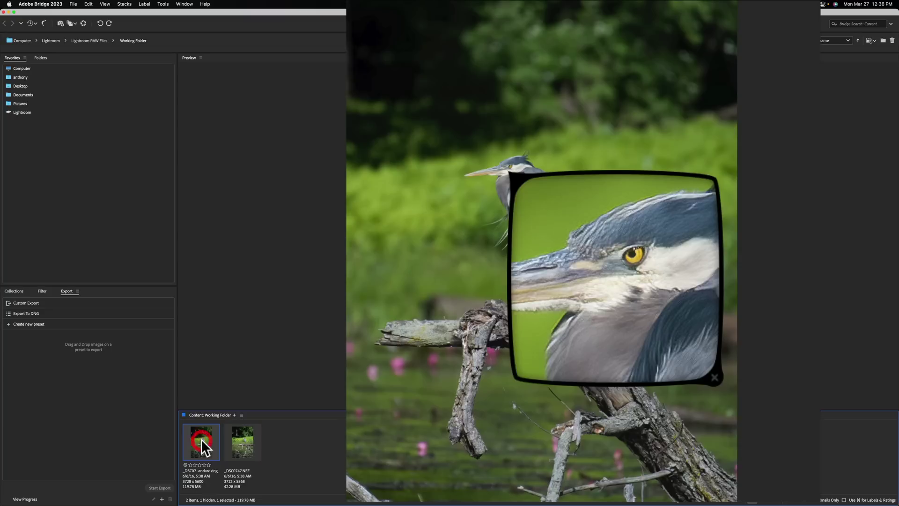
{"action": "left_click", "coordinate": [713, 379]}
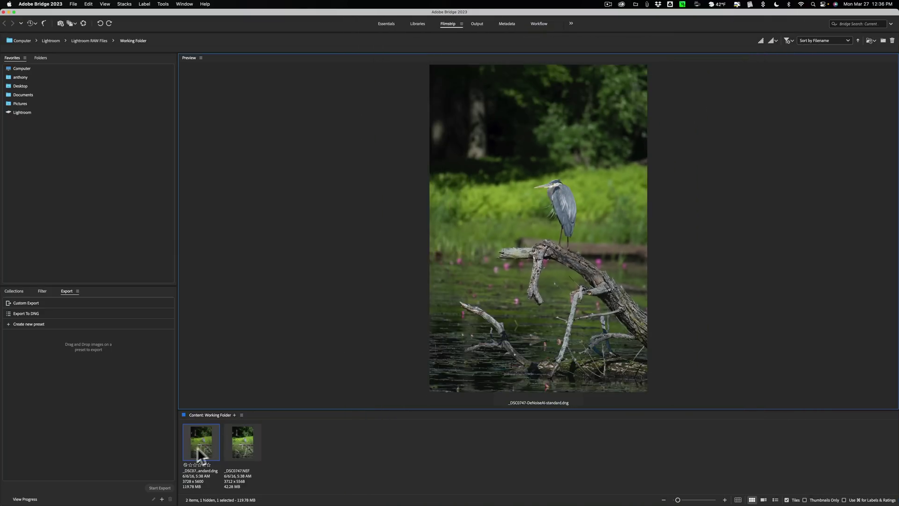
- Give _DSC0747-DeNoiseAI-standard.dng a five-star rating
{"action": "left_click", "coordinate": [198, 438]}
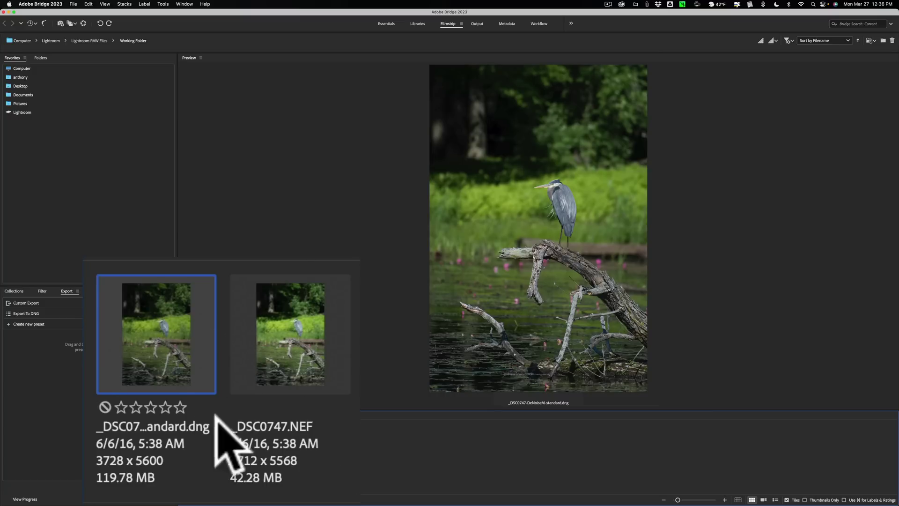
{"action": "left_click", "coordinate": [180, 407]}
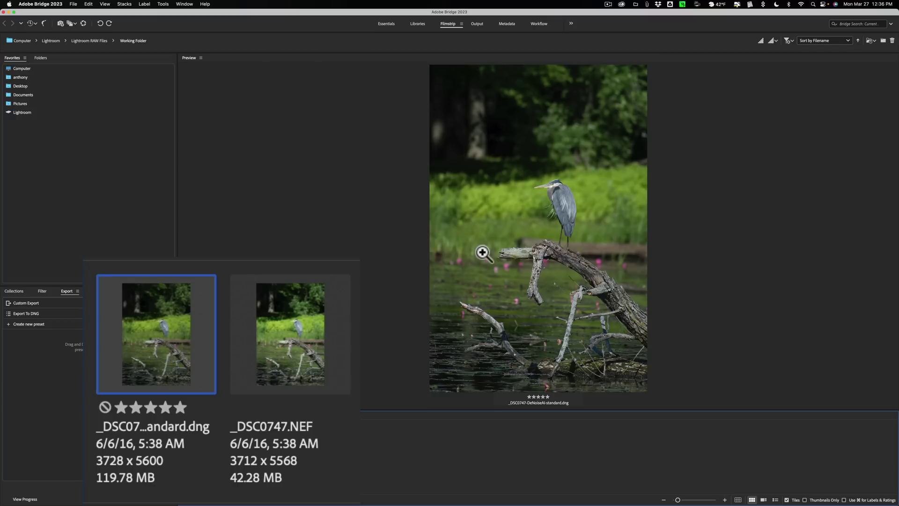
- Open the five-star denoised DNG in Camera Raw from the preview's context menu
{"action": "right_click", "coordinate": [515, 89]}
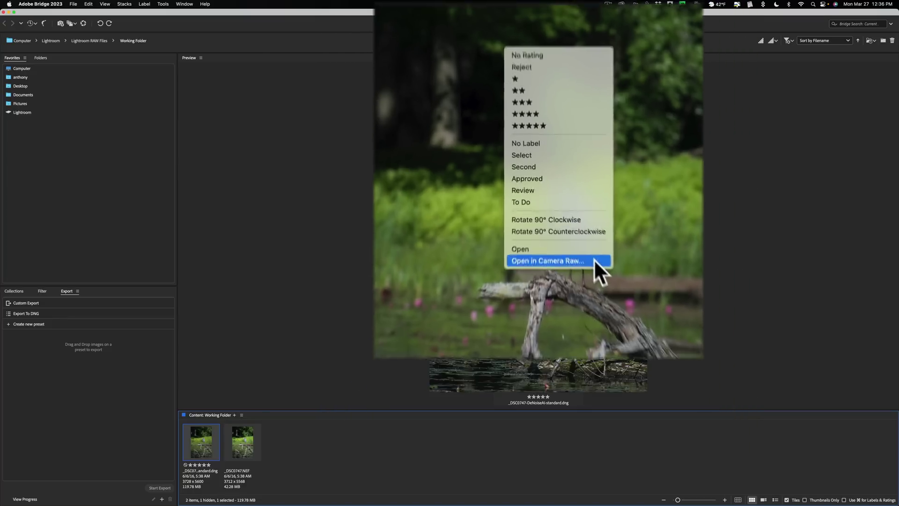
{"action": "left_click", "coordinate": [573, 233]}
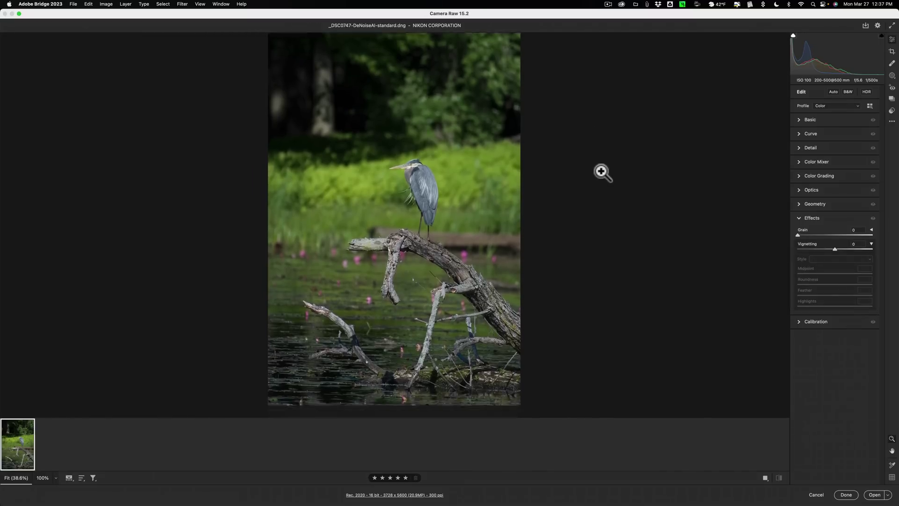
- Crop the heron photo to a tighter vertical frame centred on the bird and its branch
{"action": "left_click", "coordinate": [894, 53]}
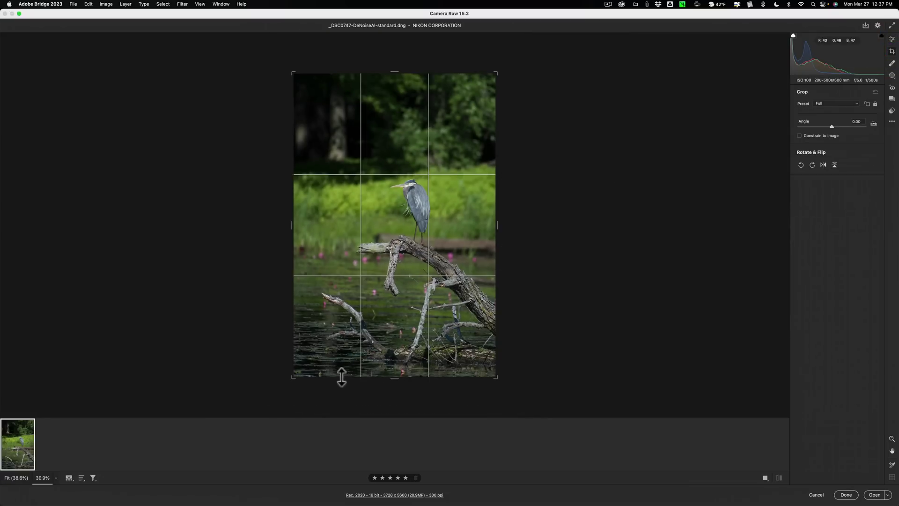
{"action": "left_click_drag", "start_coordinate": [393, 377], "coordinate": [399, 192]}
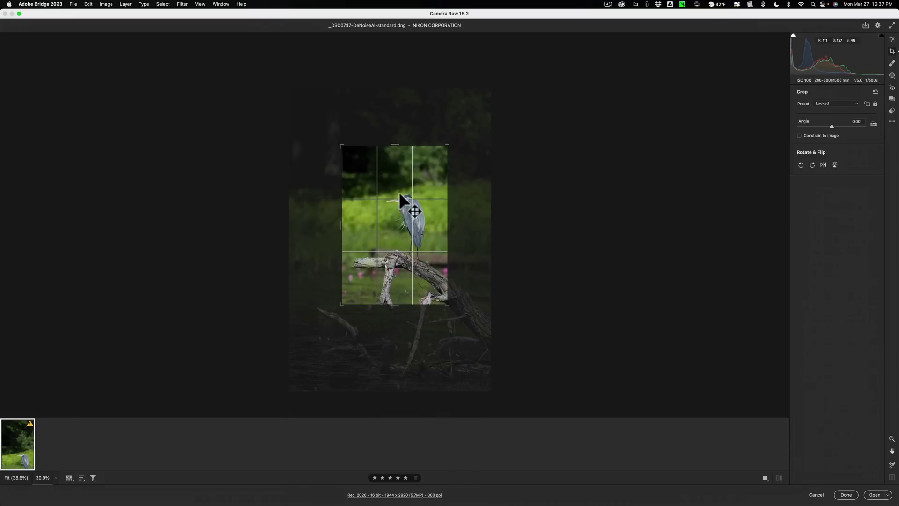
{"action": "left_click", "coordinate": [399, 192]}
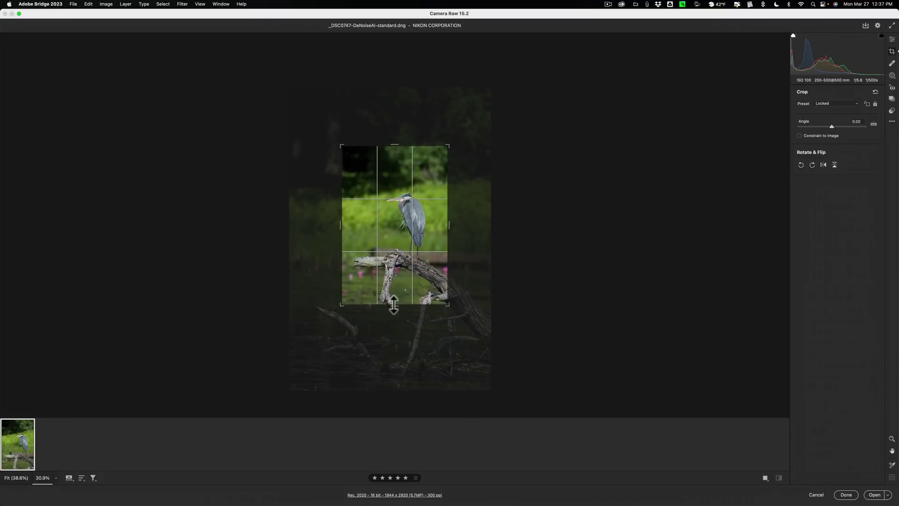
{"action": "left_click_drag", "start_coordinate": [393, 305], "coordinate": [393, 309]}
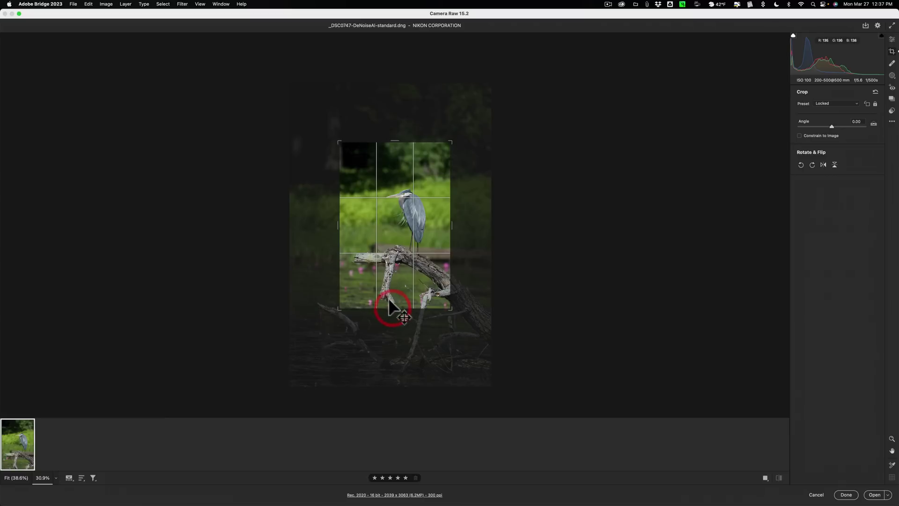
{"action": "left_click", "coordinate": [415, 238]}
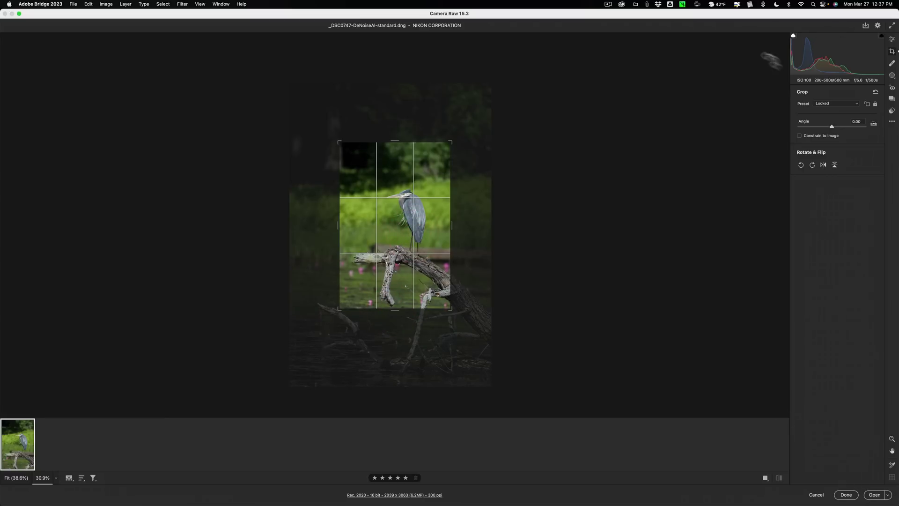
{"action": "left_click", "coordinate": [892, 41]}
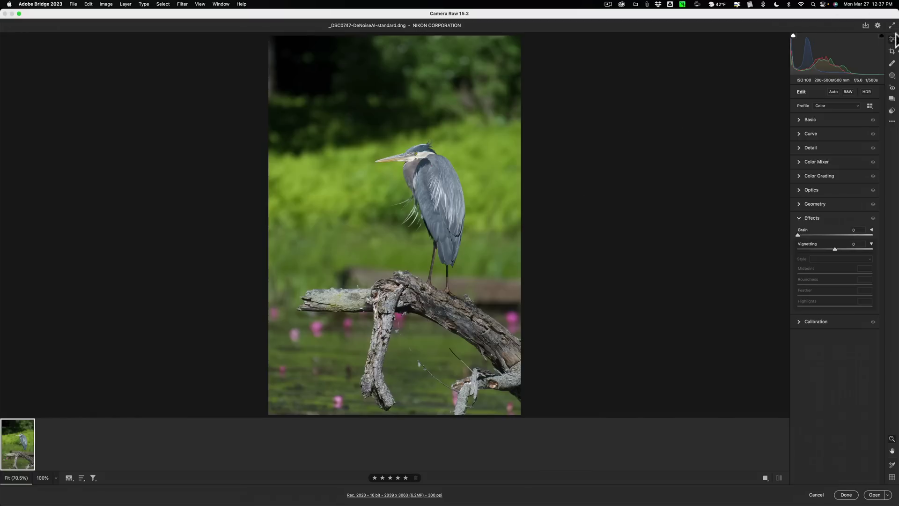
{"action": "left_click", "coordinate": [892, 41]}
{"action": "left_click", "coordinate": [892, 51]}
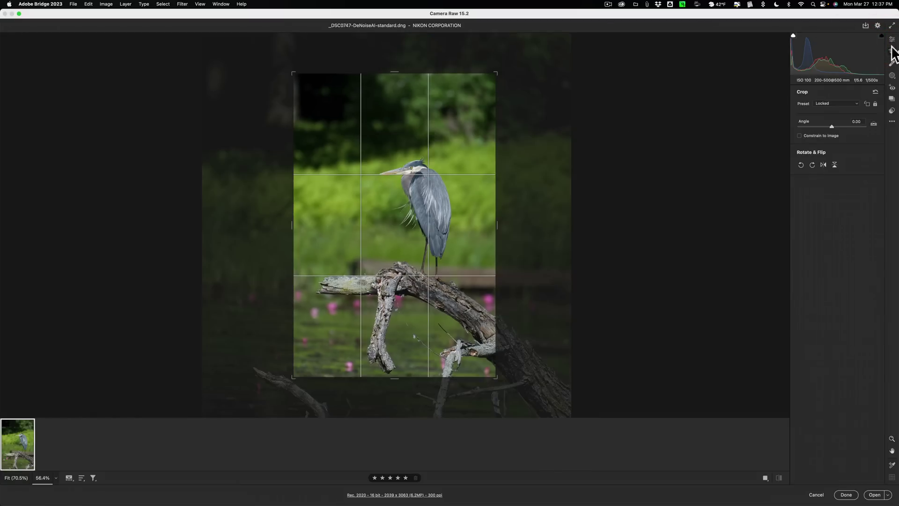
{"action": "left_click", "coordinate": [413, 233]}
{"action": "left_click", "coordinate": [892, 40]}
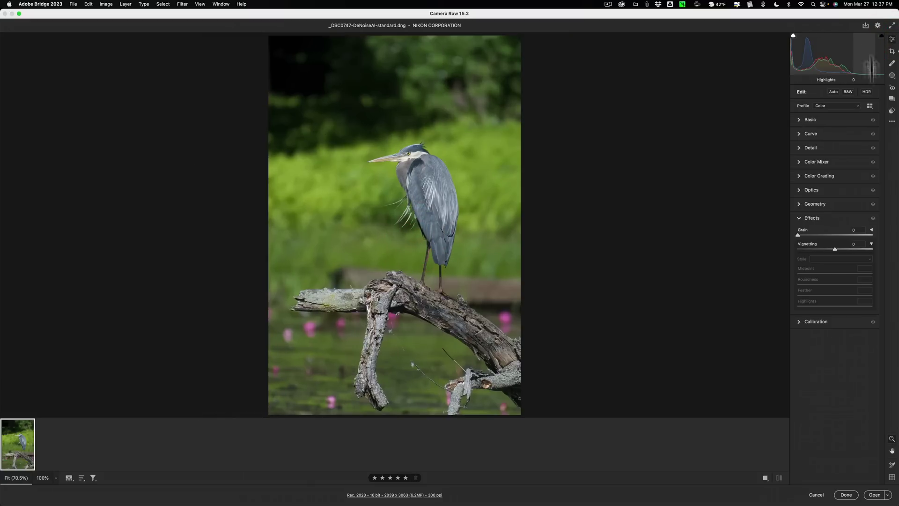
- In Basic, set Highlights -37, Whites +23 with clipping preview, and Texture +4
{"action": "left_click", "coordinate": [800, 119]}
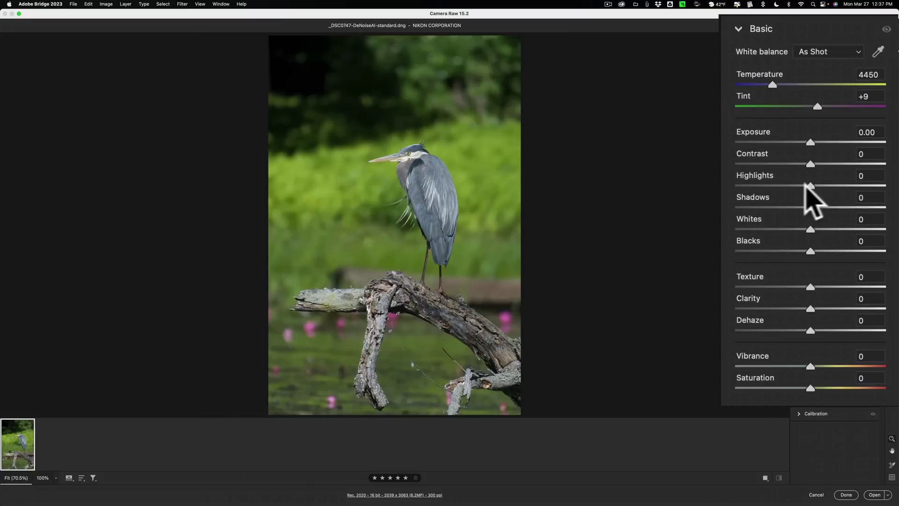
{"action": "left_click_drag", "start_coordinate": [798, 185], "coordinate": [844, 205]}
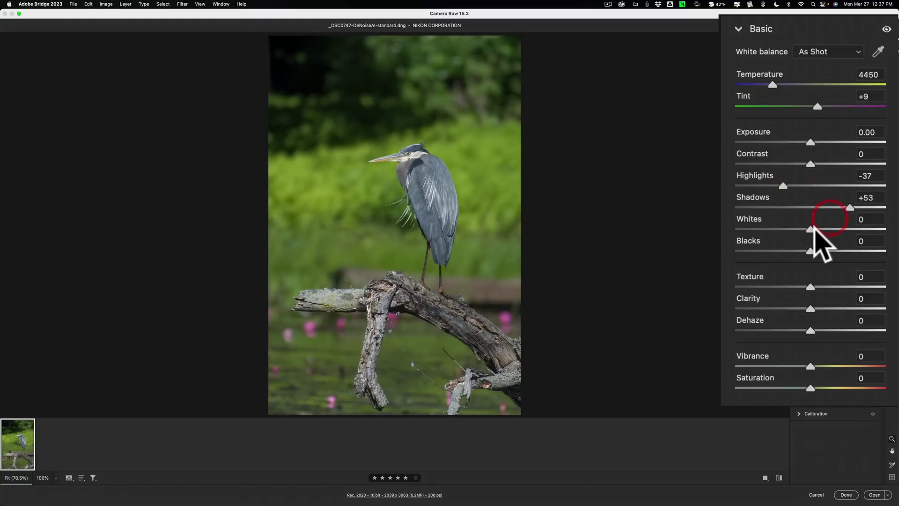
{"action": "key", "text": "alt"}
{"action": "left_click_drag", "start_coordinate": [805, 226], "coordinate": [769, 252]}
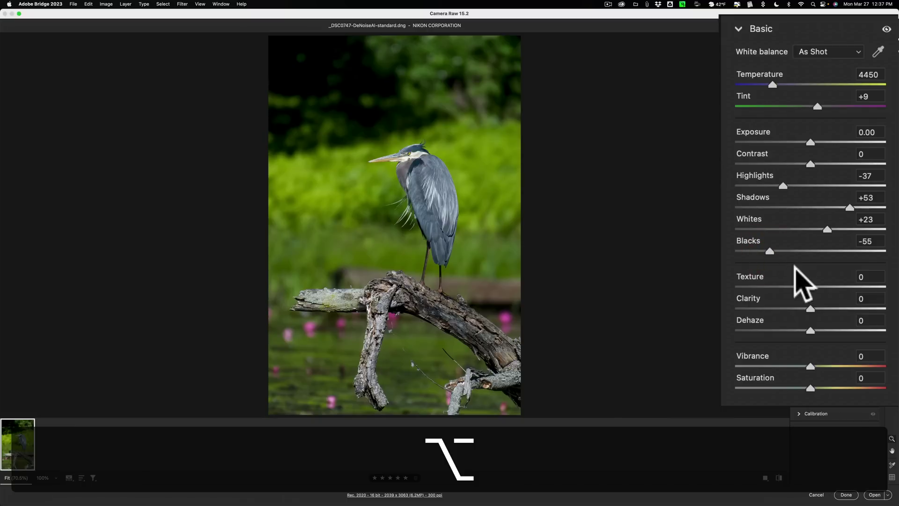
{"action": "left_click_drag", "start_coordinate": [807, 285], "coordinate": [815, 309]}
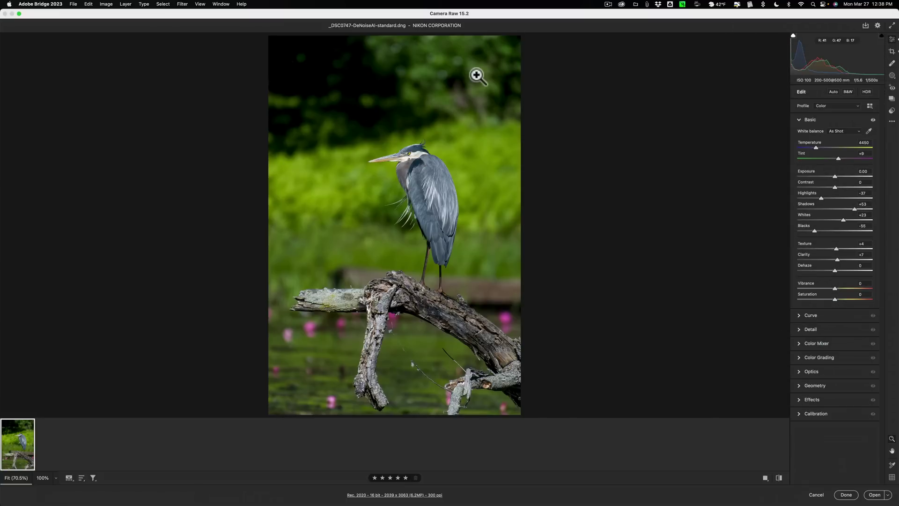
- Add a Background mask behind the heron and set its Saturation to -19 to mute the greenery
{"action": "left_click", "coordinate": [892, 76]}
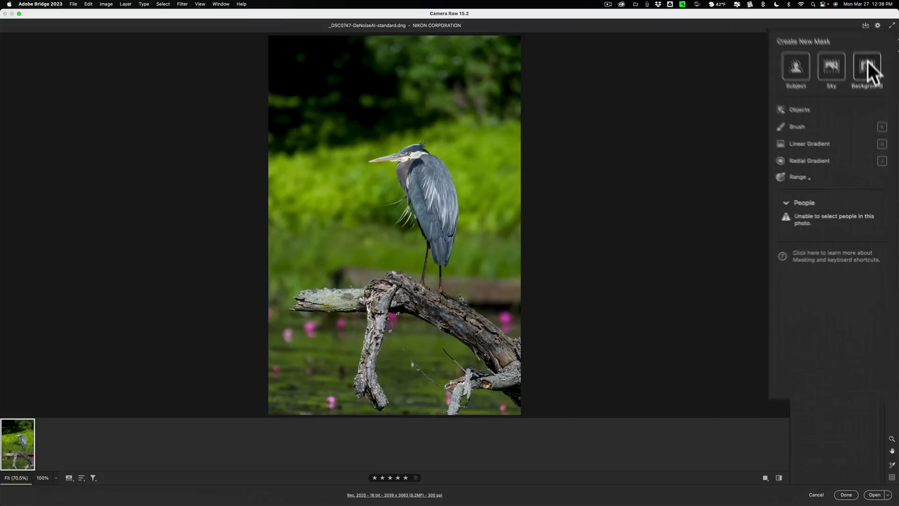
{"action": "left_click", "coordinate": [859, 111]}
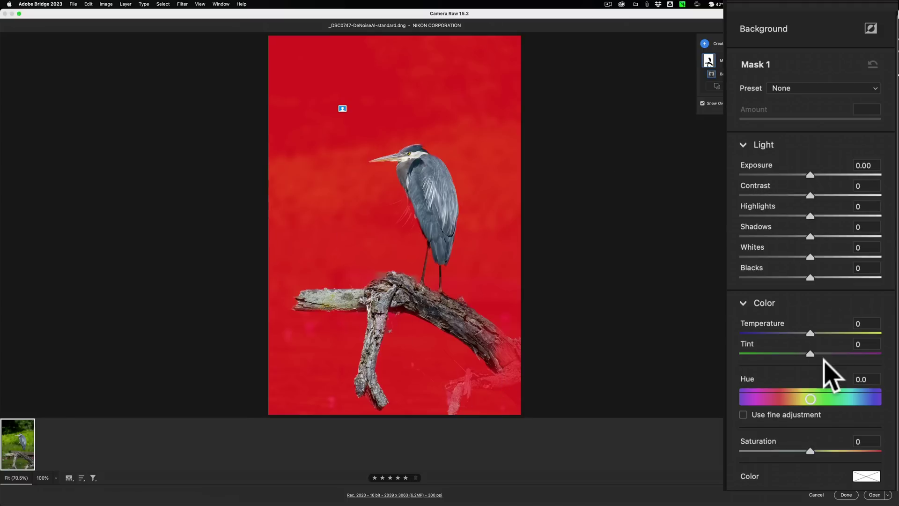
{"action": "left_click_drag", "start_coordinate": [810, 450], "coordinate": [799, 449]}
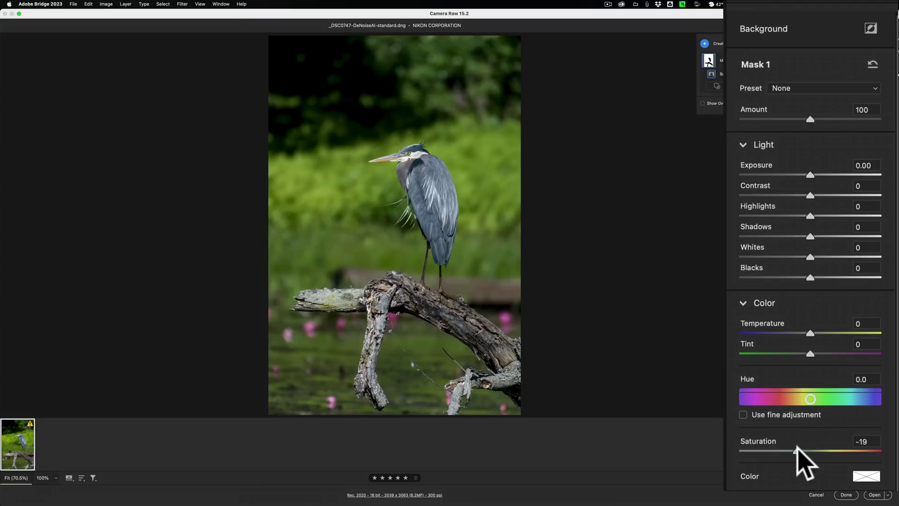
{"action": "left_click_drag", "start_coordinate": [797, 450], "coordinate": [797, 451]}
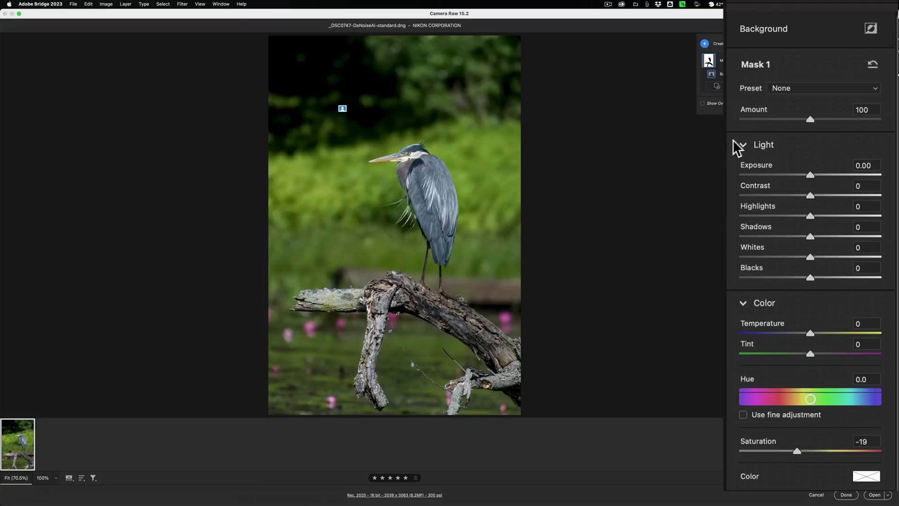
- Add a Select Subject mask on the heron with Exposure +0.10 and Sharpness +28
{"action": "left_click", "coordinate": [704, 42]}
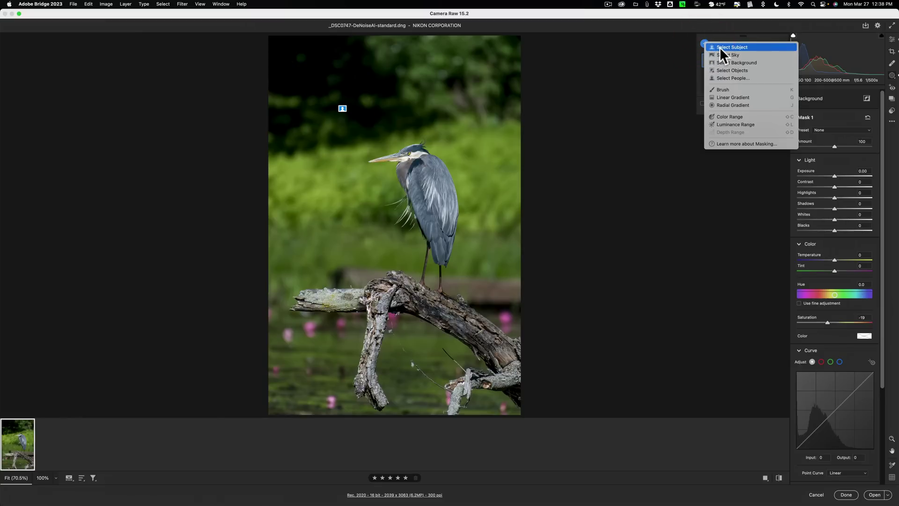
{"action": "left_click", "coordinate": [719, 46]}
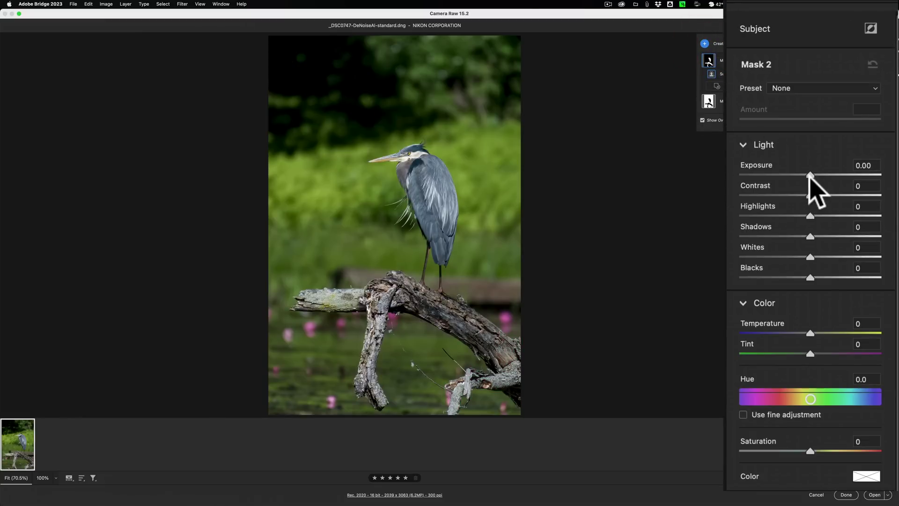
{"action": "left_click_drag", "start_coordinate": [809, 177], "coordinate": [810, 177]}
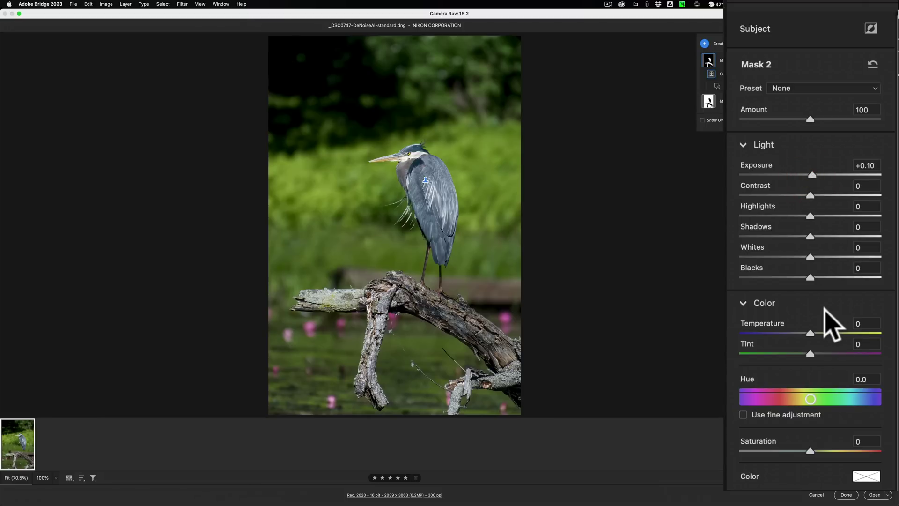
{"action": "scroll", "coordinate": [842, 246], "scroll_direction": "down", "scroll_amount": 5}
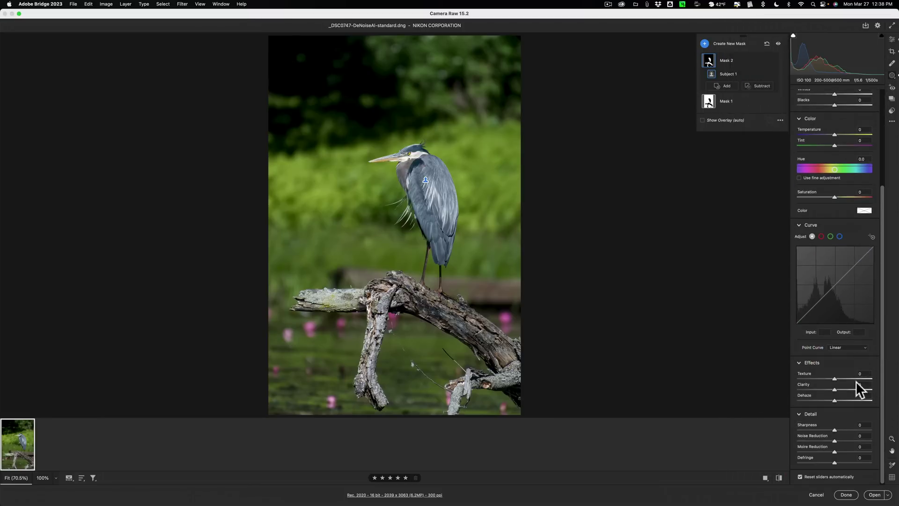
{"action": "left_click", "coordinate": [844, 428]}
- Back in the main Edit settings, apply a -21 Effects vignette with Feather about 86
{"action": "left_click", "coordinate": [892, 39]}
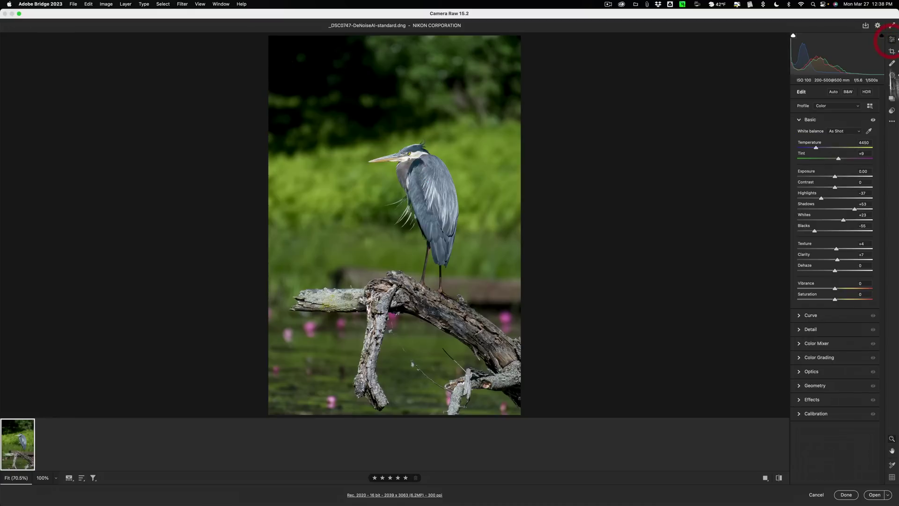
{"action": "left_click", "coordinate": [801, 399]}
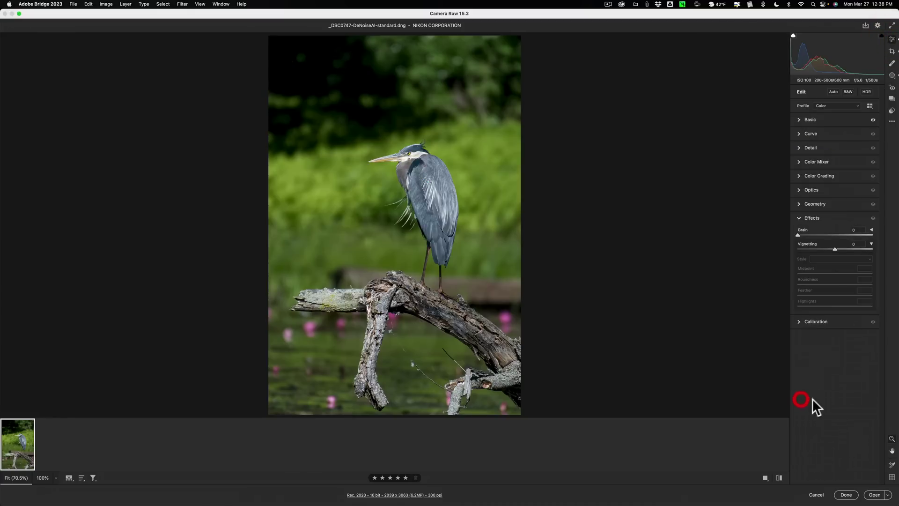
{"action": "left_click_drag", "start_coordinate": [806, 234], "coordinate": [793, 235]}
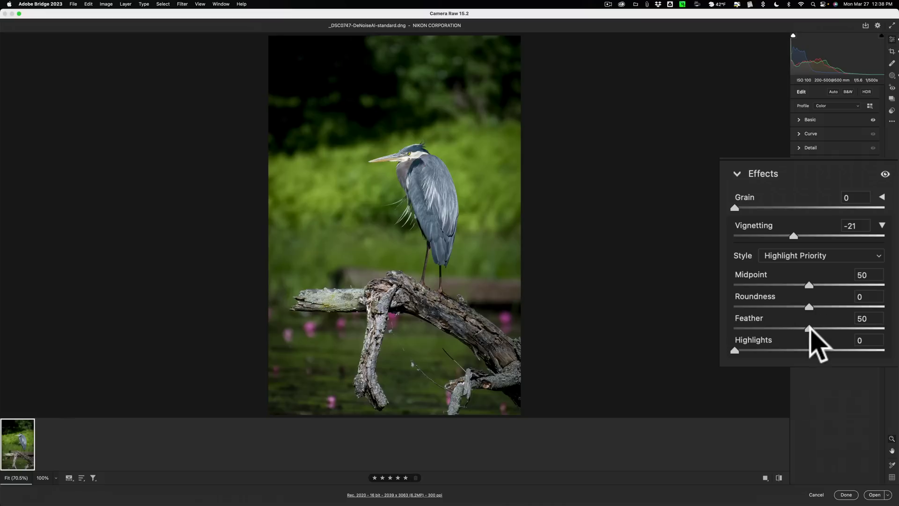
{"action": "left_click_drag", "start_coordinate": [810, 330], "coordinate": [865, 330]}
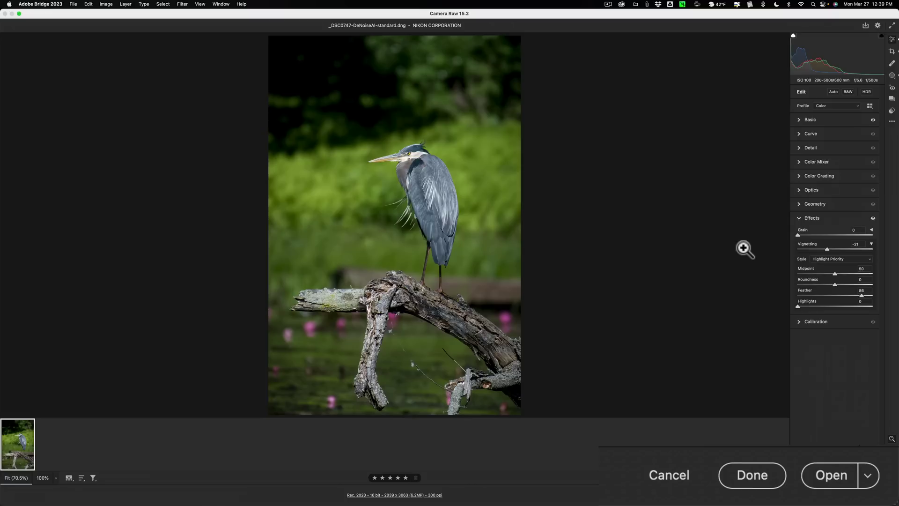
- Apply the Camera Raw edits and open the heron DNG from Bridge in Topaz Gigapixel AI 6.3.3
{"action": "left_click", "coordinate": [748, 474]}
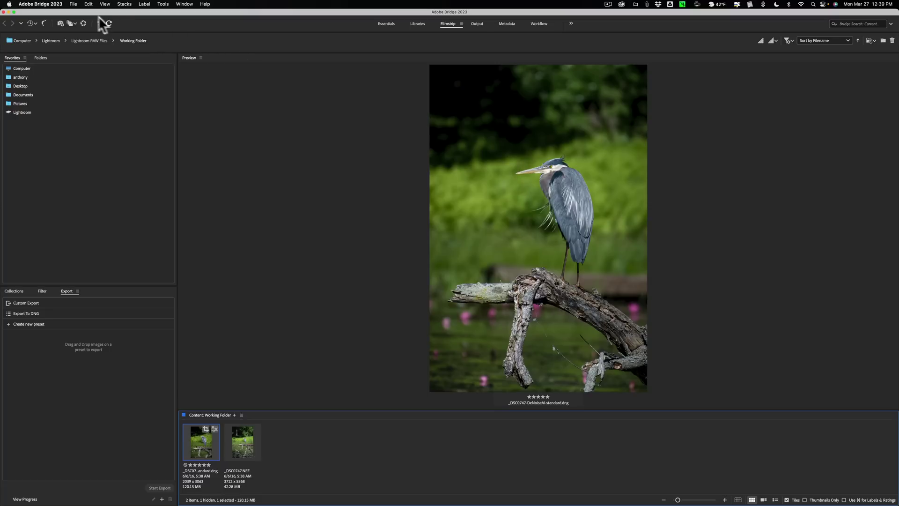
{"action": "left_click", "coordinate": [73, 4]}
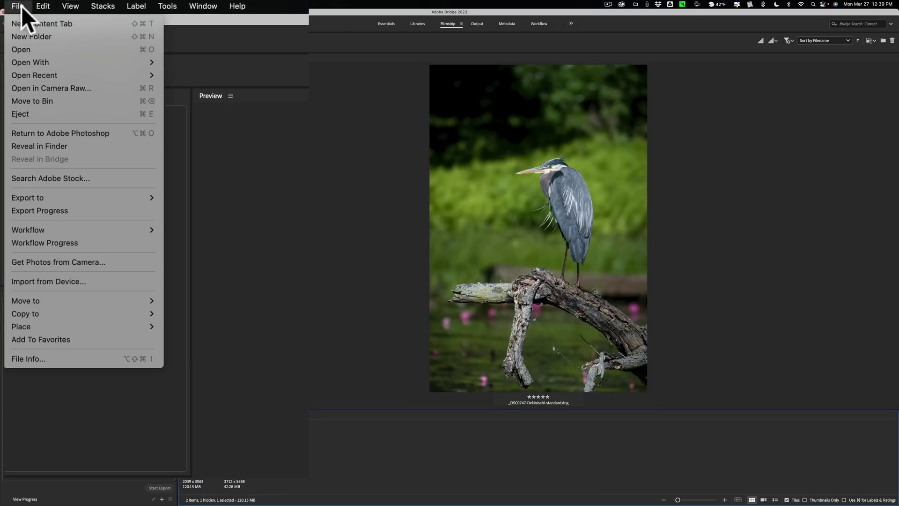
{"action": "mouse_move", "coordinate": [78, 64]}
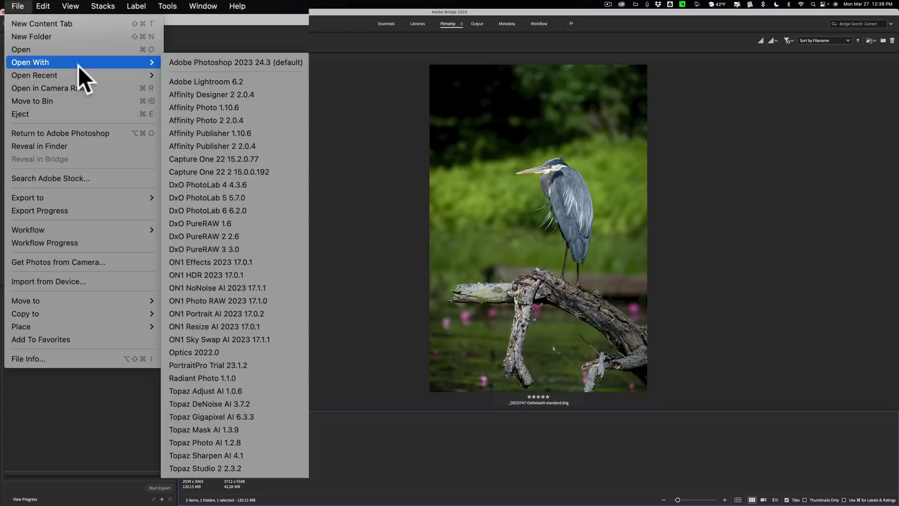
{"action": "left_click", "coordinate": [277, 414]}
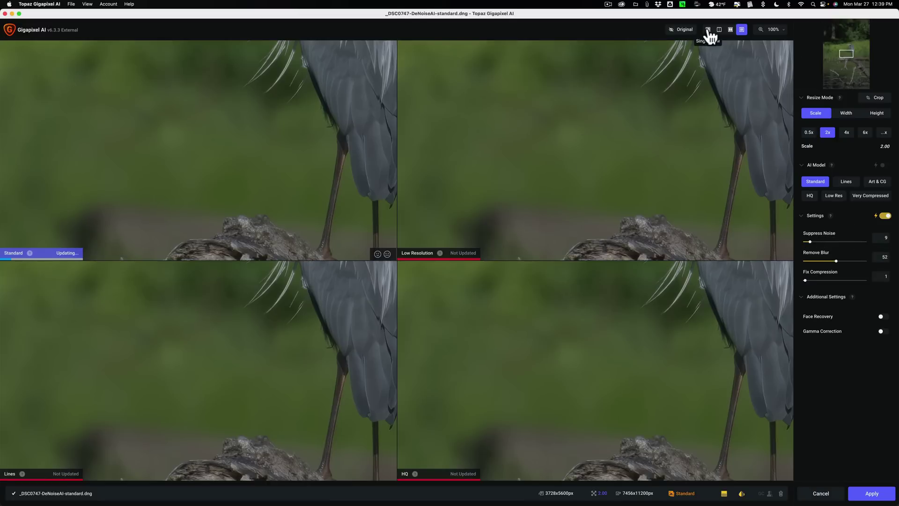
- Preview the whole heron in single Standard-model view at Zoom to Fit, then cancel the upscale
{"action": "left_click", "coordinate": [707, 30]}
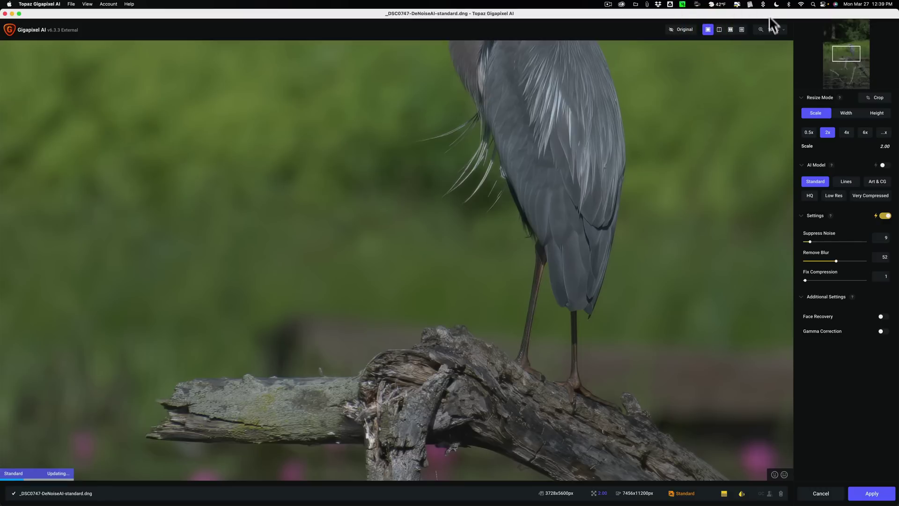
{"action": "left_click", "coordinate": [783, 30]}
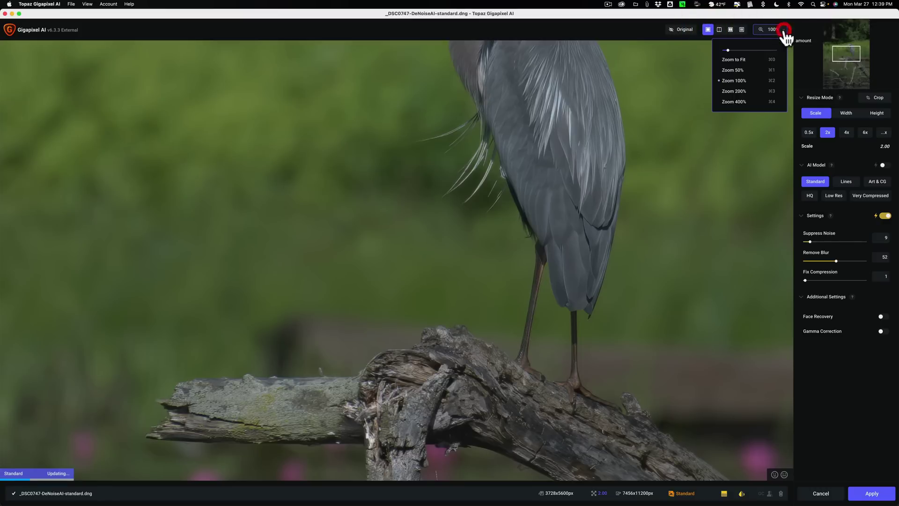
{"action": "left_click", "coordinate": [742, 59]}
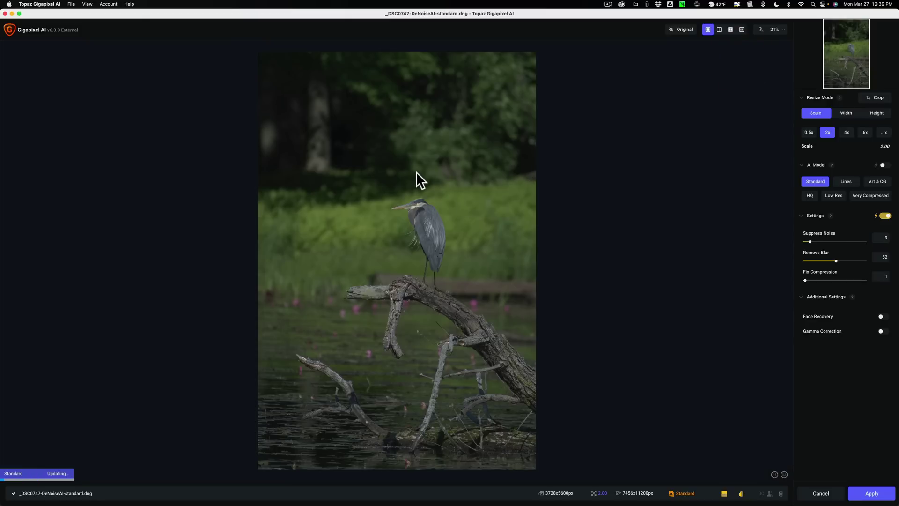
{"action": "left_click", "coordinate": [820, 495]}
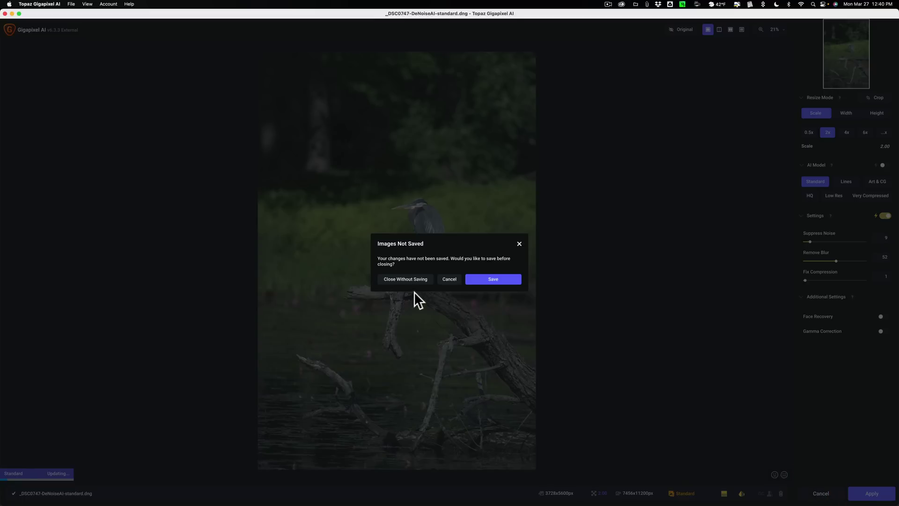
- Close Gigapixel without saving and reopen the edited heron DNG in Camera Raw from Bridge
{"action": "left_click", "coordinate": [406, 280]}
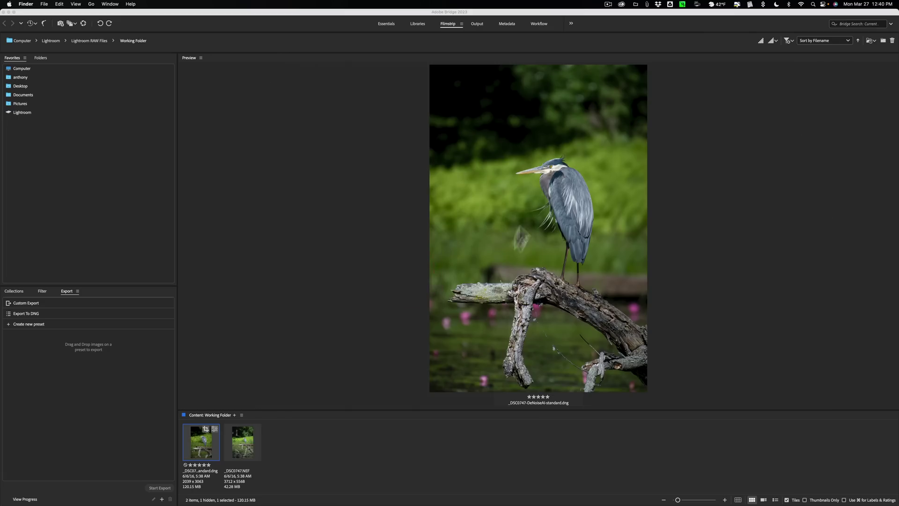
{"action": "right_click", "coordinate": [513, 126]}
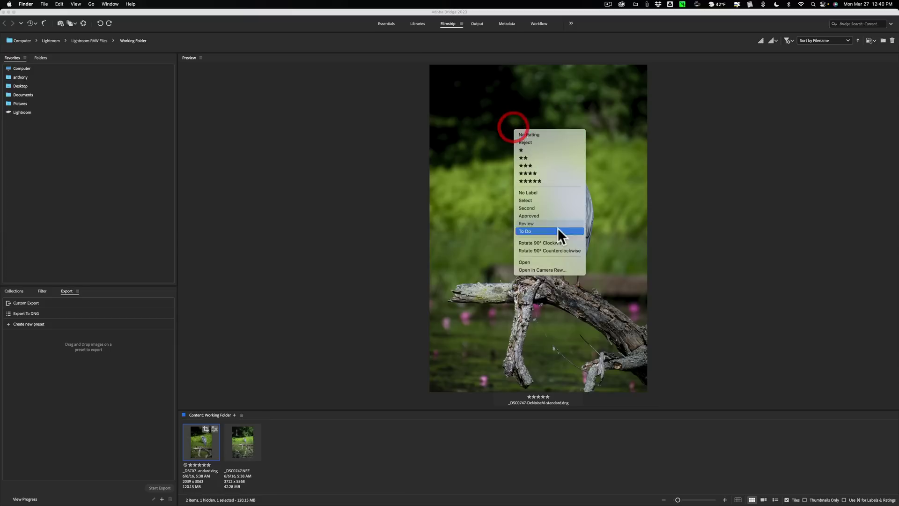
{"action": "left_click", "coordinate": [567, 270]}
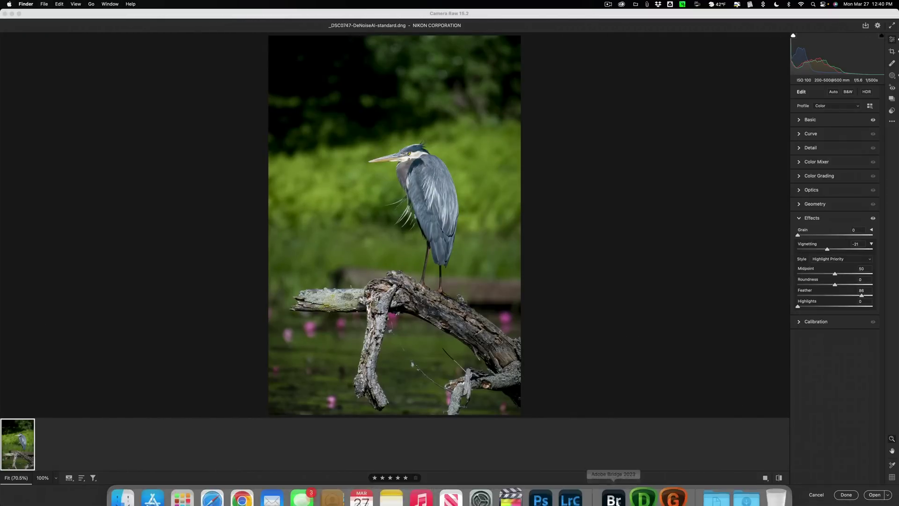
- Bring Bridge's Camera Raw window forward and collapse the Effects section
{"action": "left_click", "coordinate": [616, 497]}
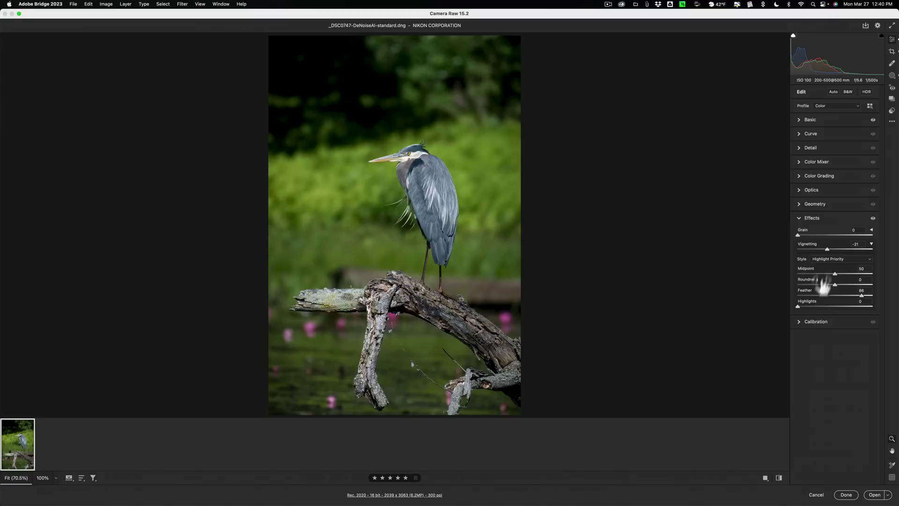
{"action": "left_click", "coordinate": [799, 216]}
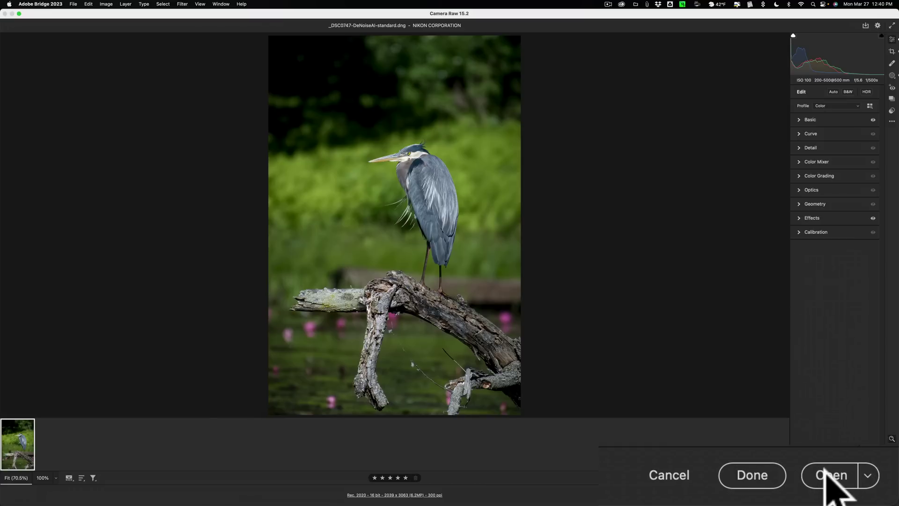
- Open the edited heron in Photoshop as a 16-bit RGB document with one Background layer
{"action": "left_click", "coordinate": [825, 469]}
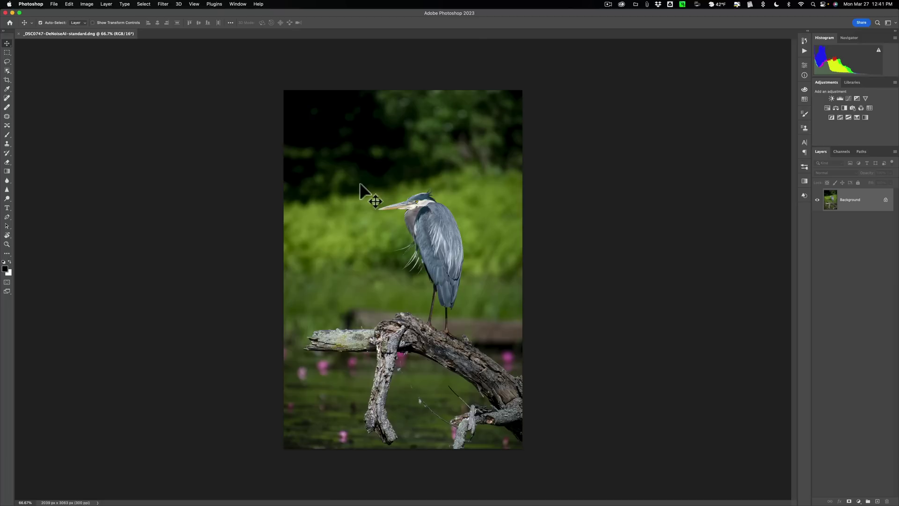
- Save the heron as TIFF _DSC0747-DeNoiseAI-standard.tif with default TIFF options, then quit Photoshop
{"action": "left_click", "coordinate": [54, 4]}
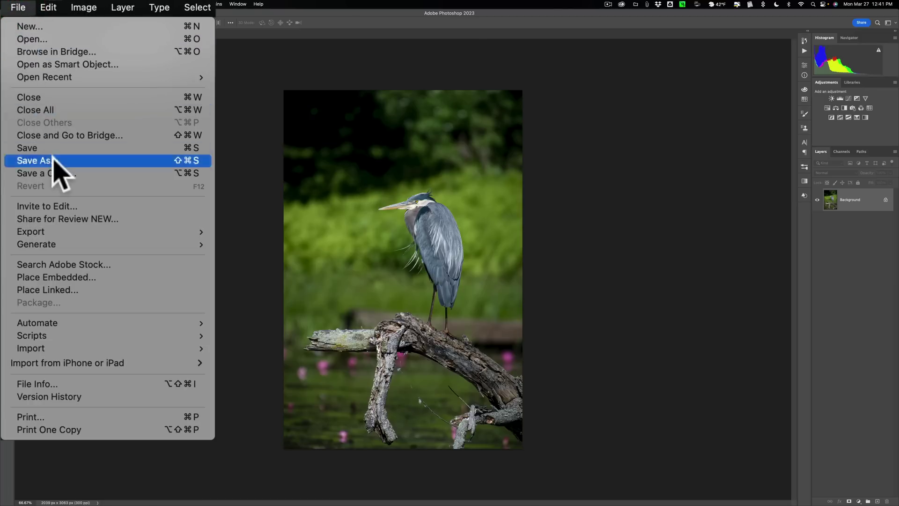
{"action": "left_click", "coordinate": [53, 161]}
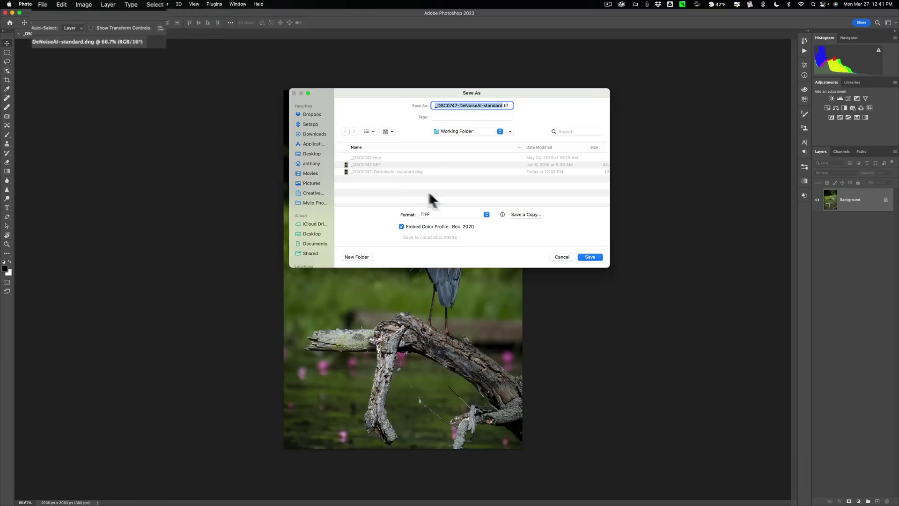
{"action": "left_click", "coordinate": [497, 224]}
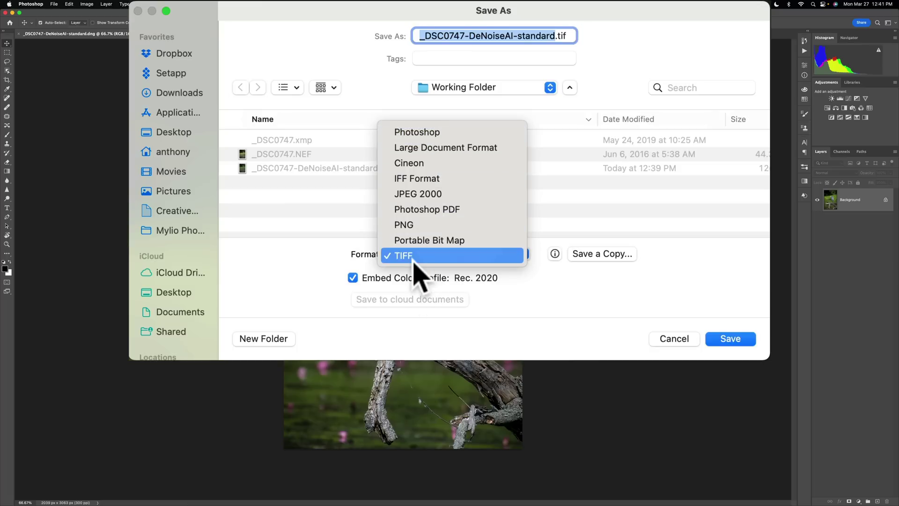
{"action": "left_click", "coordinate": [651, 272]}
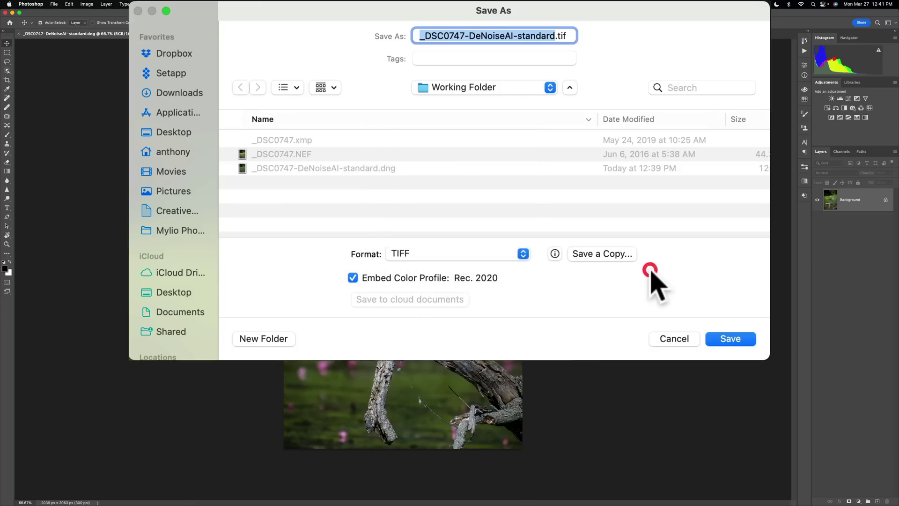
{"action": "left_click", "coordinate": [54, 5]}
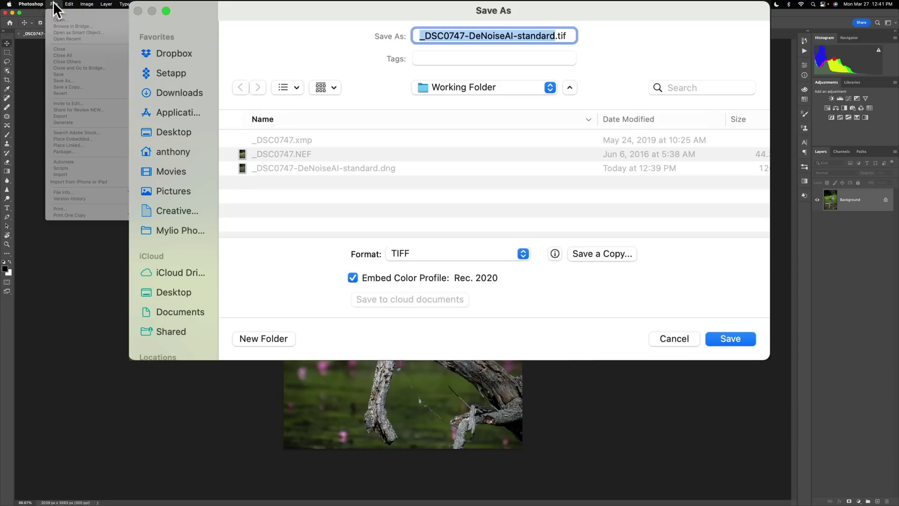
{"action": "left_click", "coordinate": [437, 127]}
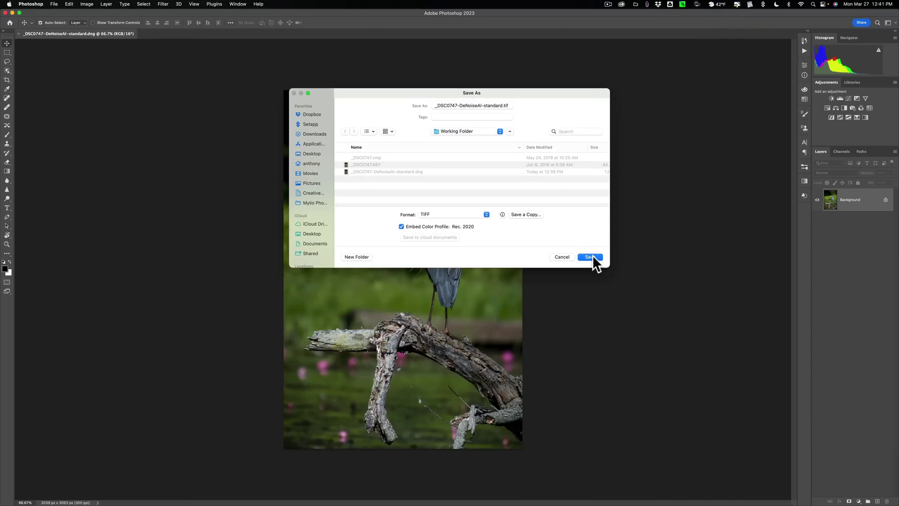
{"action": "left_click", "coordinate": [590, 256]}
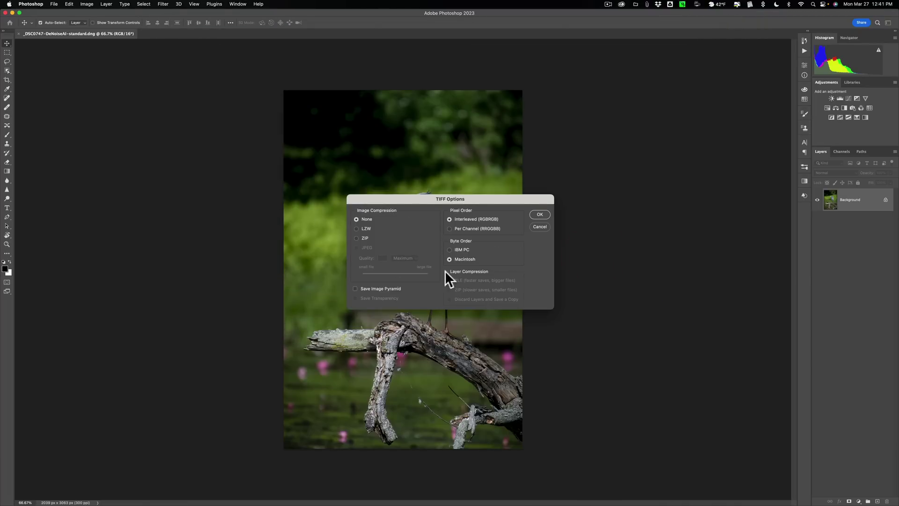
{"action": "left_click", "coordinate": [541, 215]}
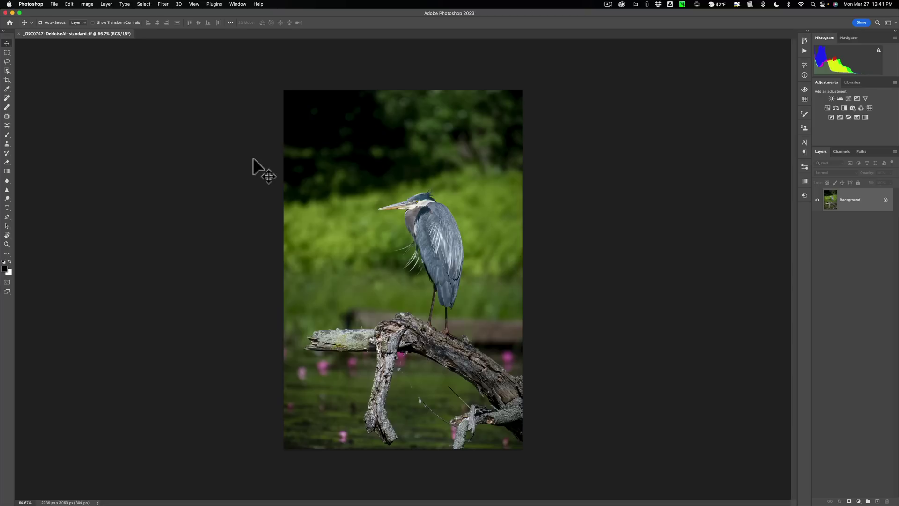
{"action": "left_click", "coordinate": [27, 4]}
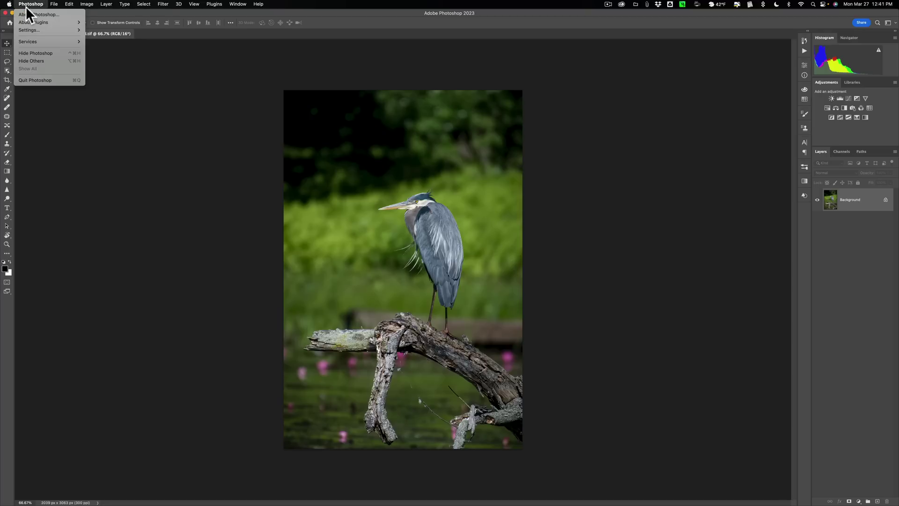
{"action": "left_click", "coordinate": [48, 80]}
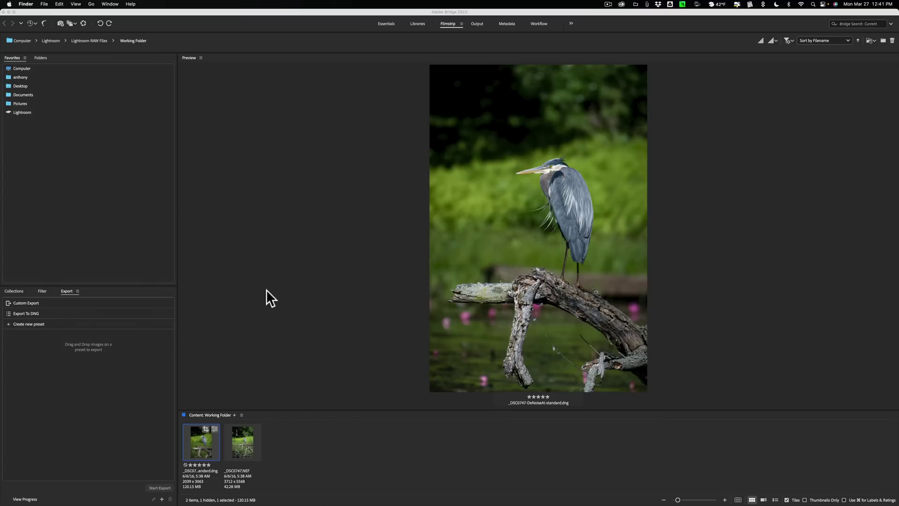
- Select _DSC0747-DeNoiseAI-standard.tif in Bridge and open it in Topaz Gigapixel AI
{"action": "left_click", "coordinate": [237, 447]}
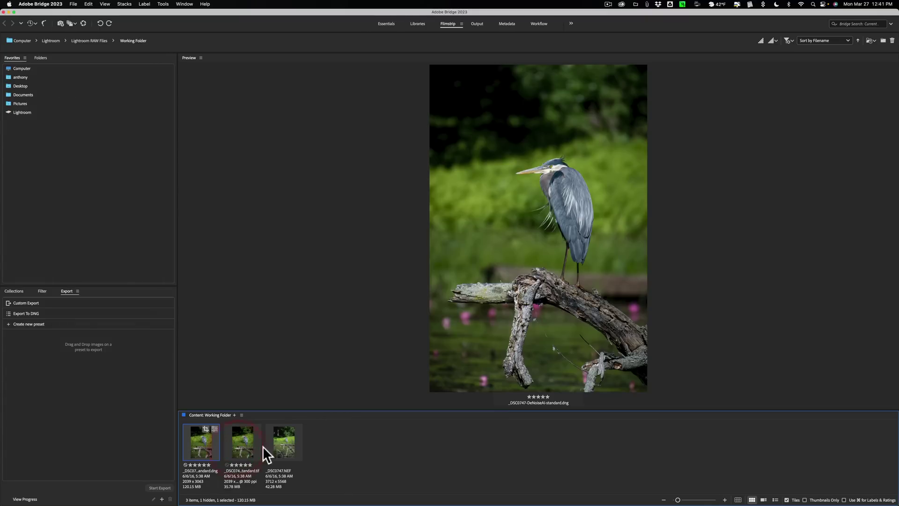
{"action": "left_click", "coordinate": [244, 444]}
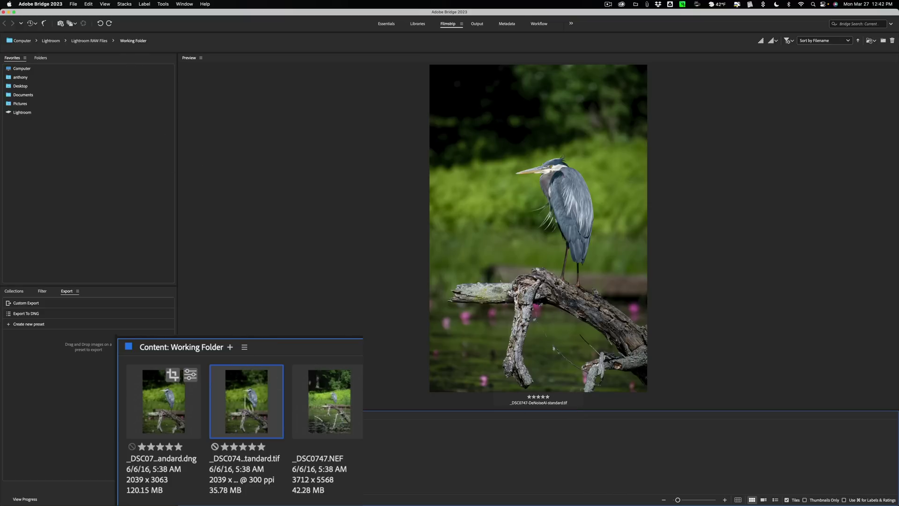
{"action": "right_click", "coordinate": [247, 434]}
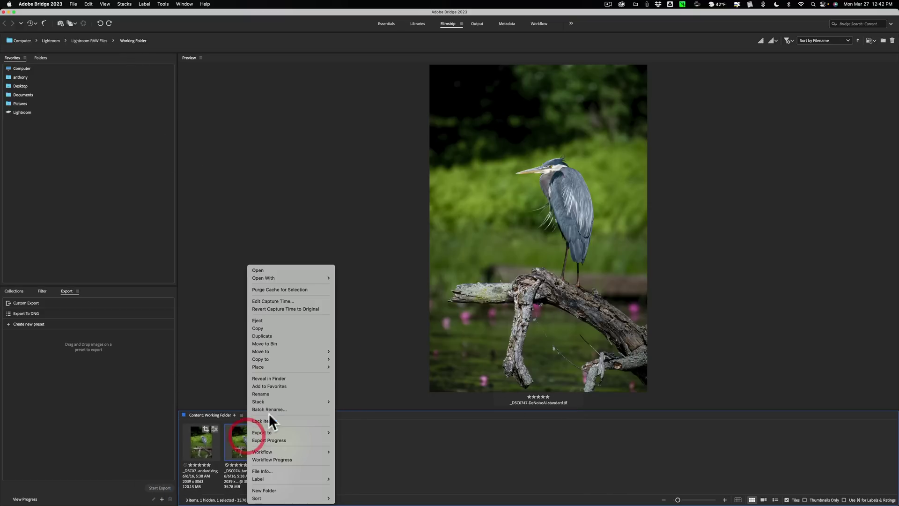
{"action": "mouse_move", "coordinate": [299, 277]}
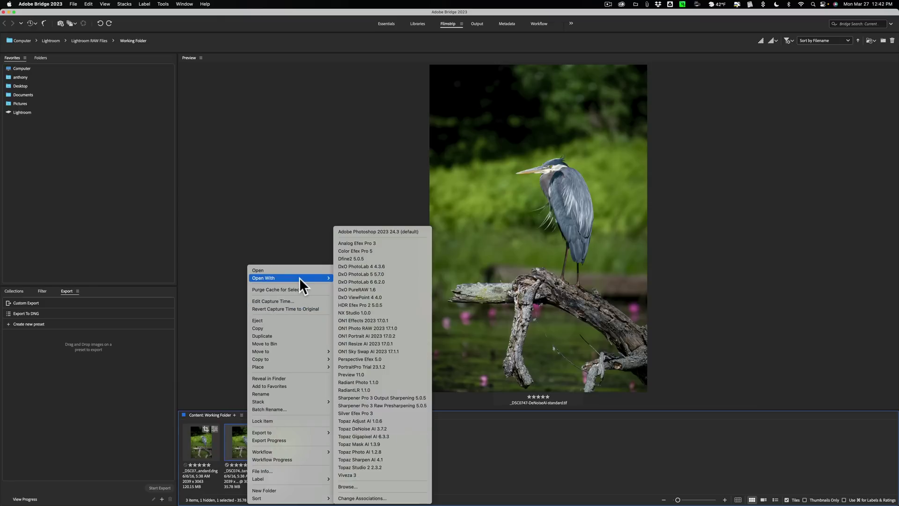
{"action": "left_click", "coordinate": [400, 436]}
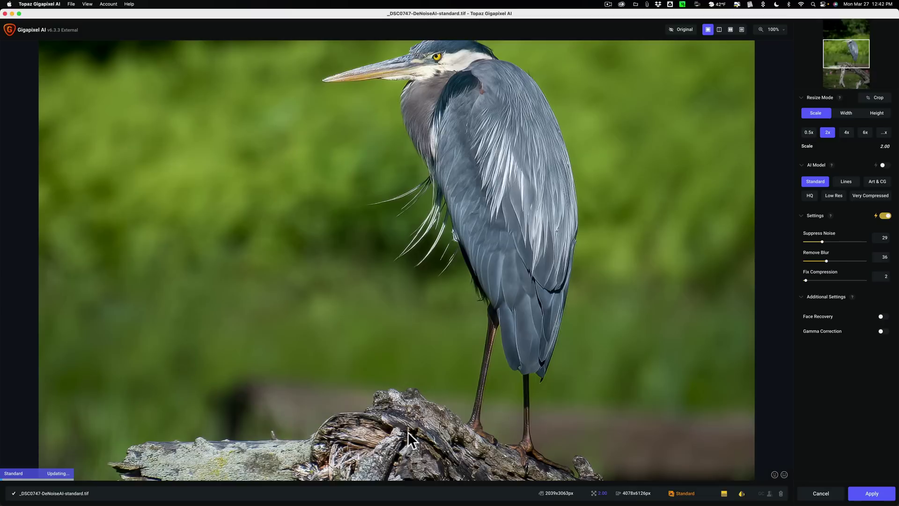
- Fit the heron image, show the four-model comparison at 50% zoom, and pan to the head
{"action": "left_click", "coordinate": [782, 30]}
{"action": "left_click", "coordinate": [741, 55]}
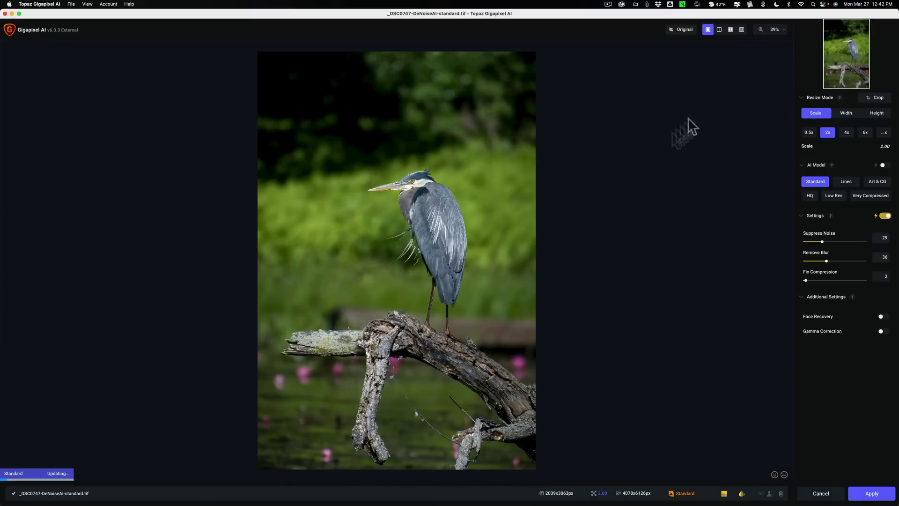
{"action": "left_click", "coordinate": [742, 30]}
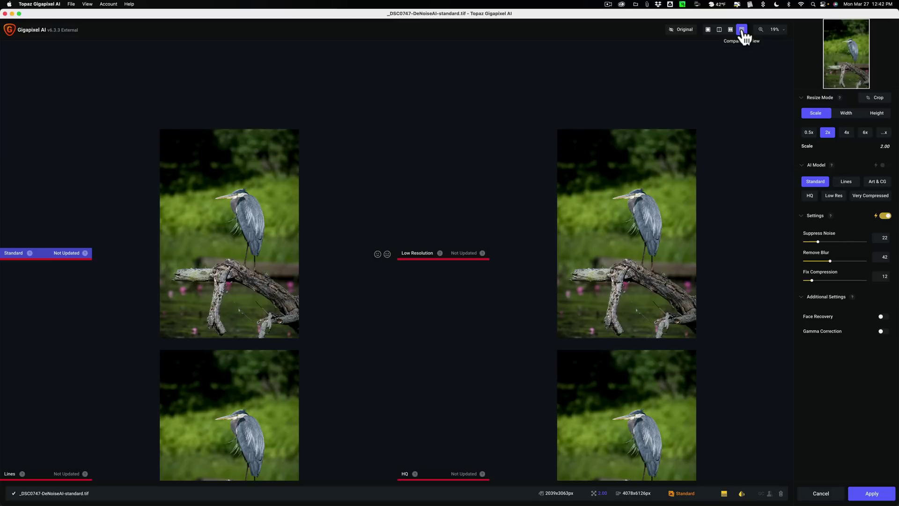
{"action": "left_click", "coordinate": [779, 30]}
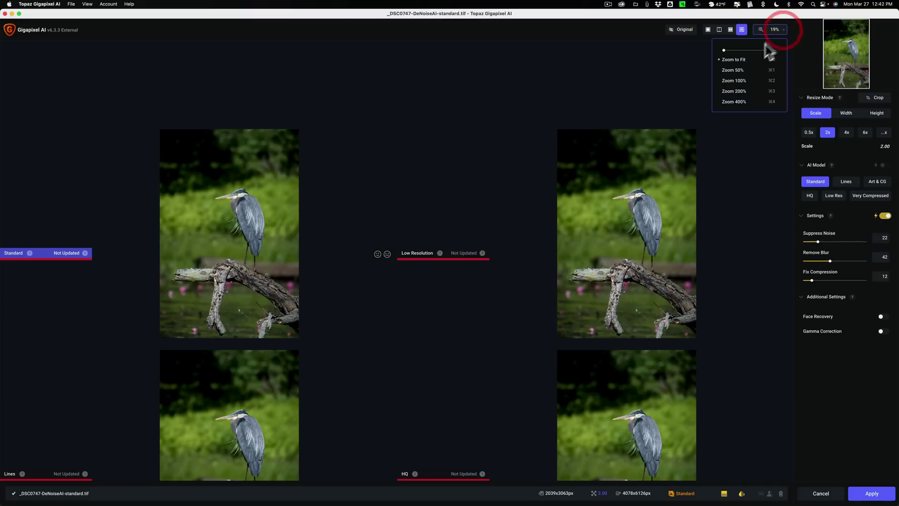
{"action": "left_click", "coordinate": [740, 71]}
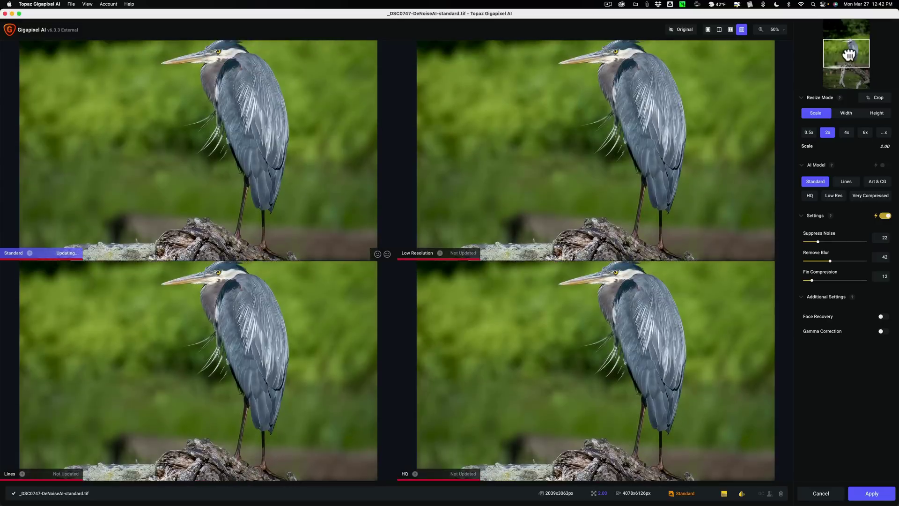
{"action": "left_click_drag", "start_coordinate": [848, 55], "coordinate": [848, 49]}
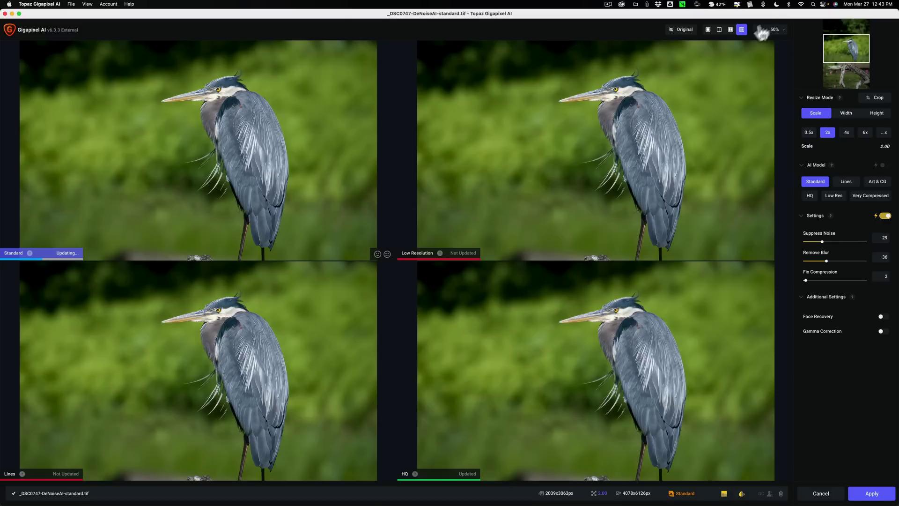
- Zoom all four model previews to 100% and pan up onto the heron's head and eye
{"action": "left_click", "coordinate": [780, 29]}
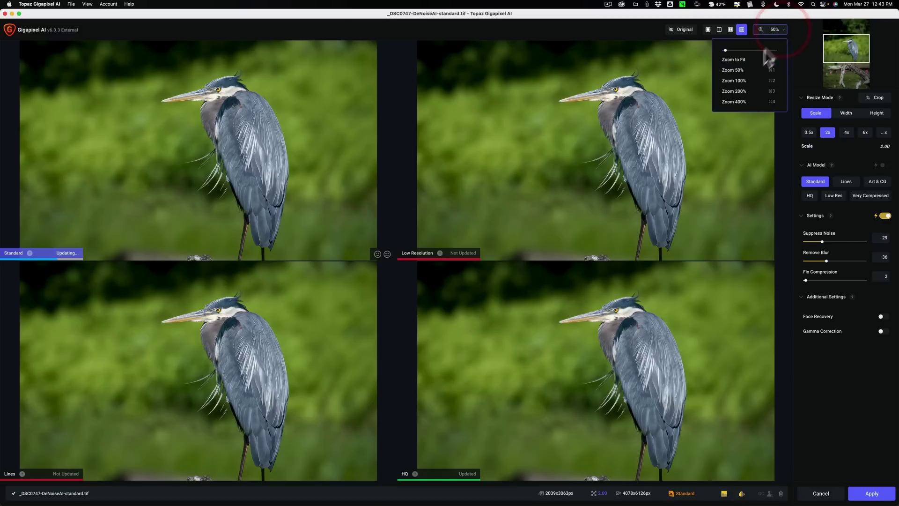
{"action": "left_click", "coordinate": [746, 79]}
{"action": "left_click_drag", "start_coordinate": [846, 48], "coordinate": [845, 44]}
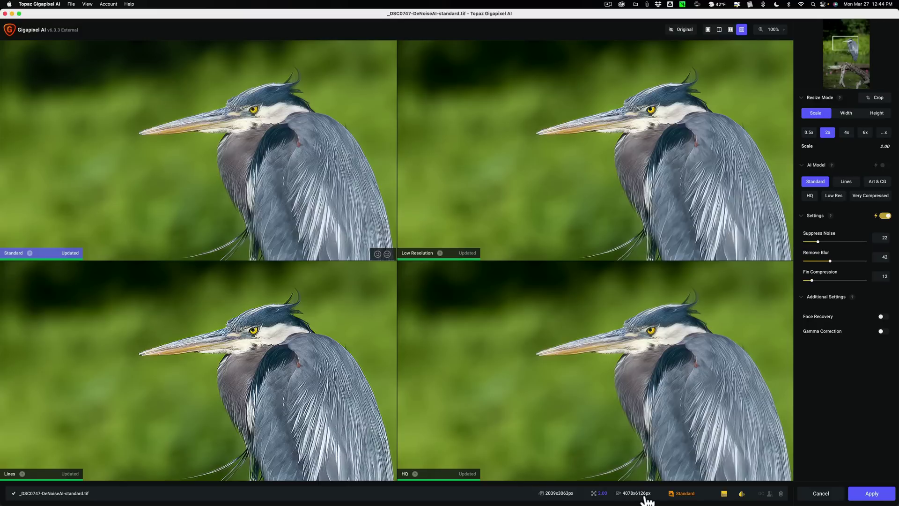
- Apply the 2x Standard-model upscale, producing a 4078x6126 px heron TIFF
{"action": "left_click", "coordinate": [869, 494]}
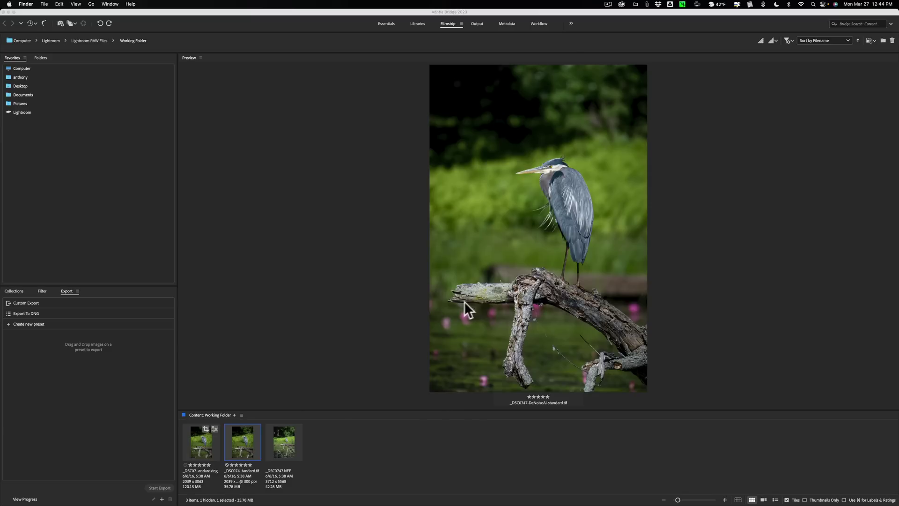
- In Bridge's Essentials workspace, select the heron TIFF and check its properties: 4078 x 6126 px, 71.68 MB
{"action": "left_click", "coordinate": [477, 283]}
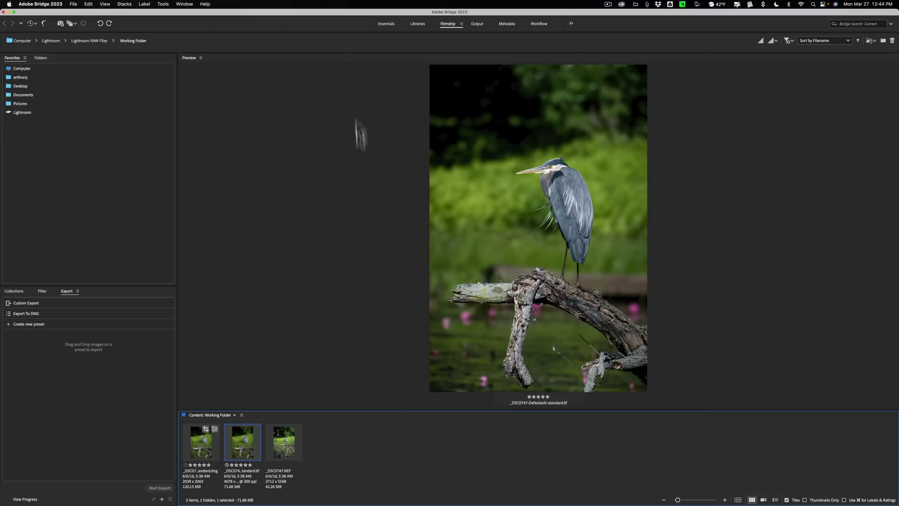
{"action": "left_click", "coordinate": [386, 23]}
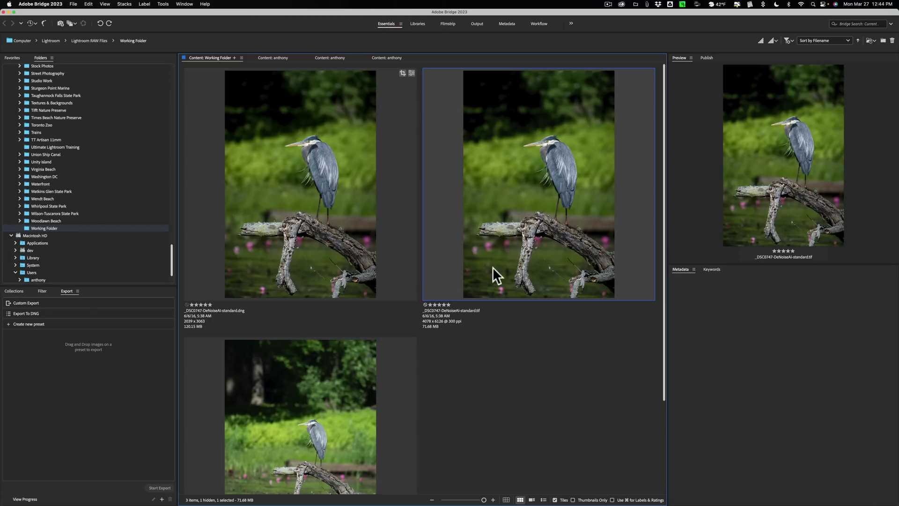
{"action": "left_click", "coordinate": [501, 243]}
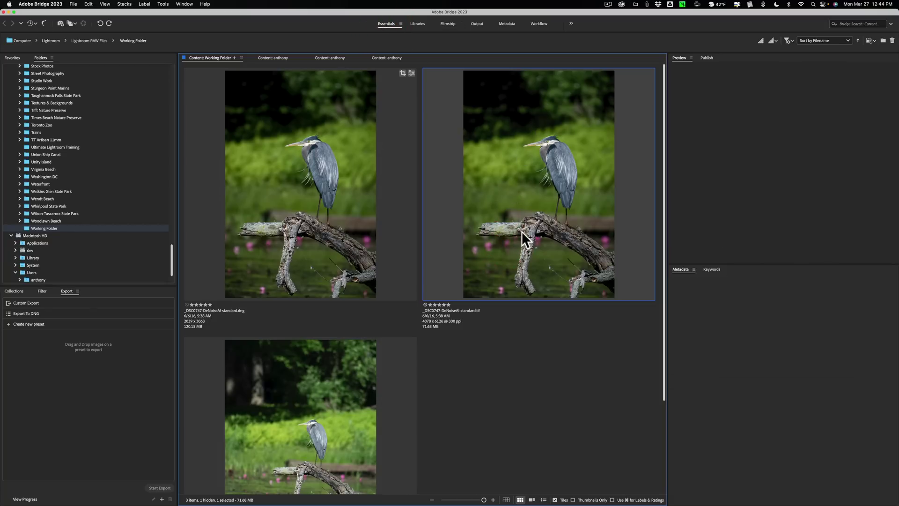
{"action": "left_click", "coordinate": [511, 216]}
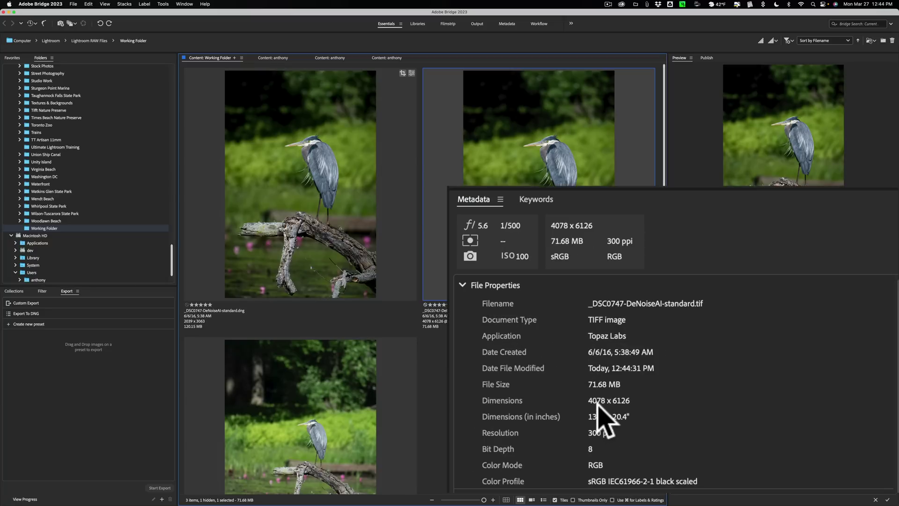